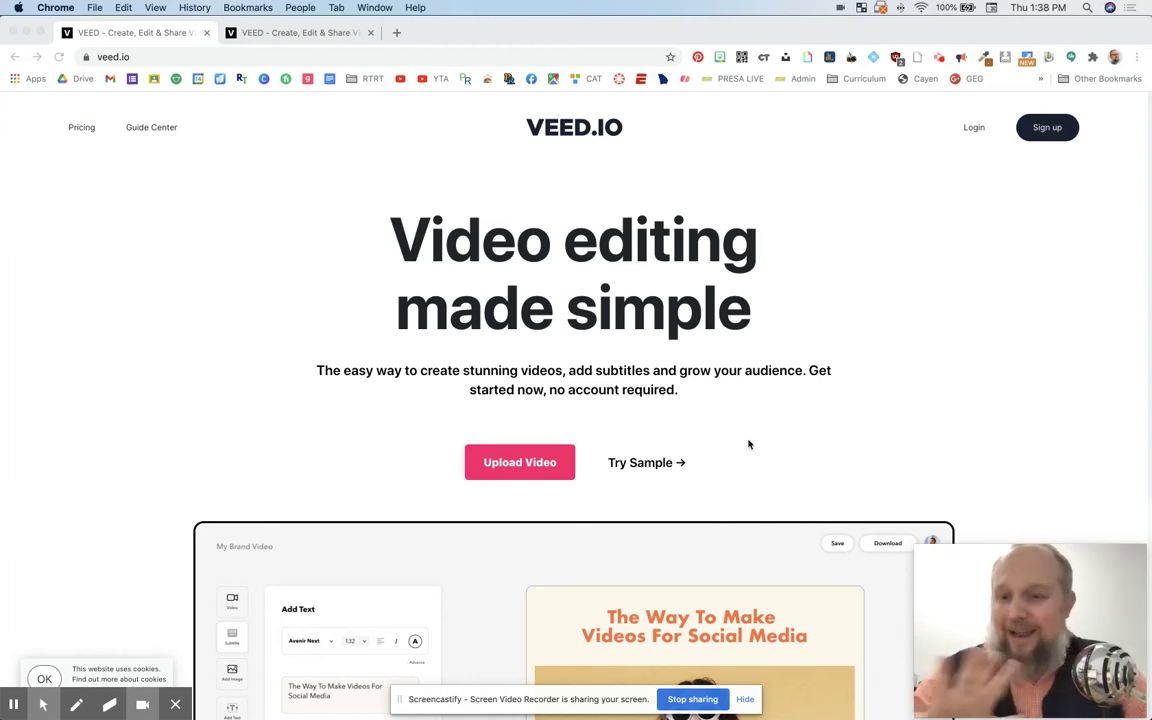
Start a video upload from the VEED homepage so the file picker opens
click(522, 464)
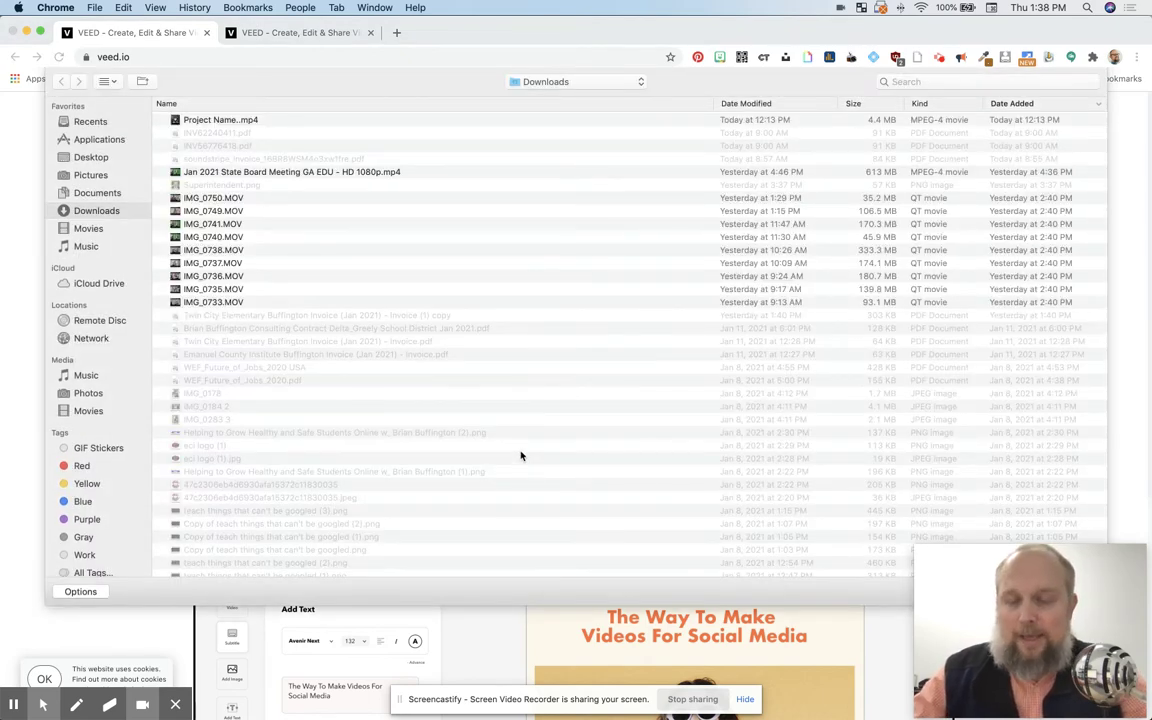
Pick zoom_5.mp4 from the Downloads folder and open it in the VEED editor
scroll(333, 463, down, 5)
scroll(350, 463, down, 5)
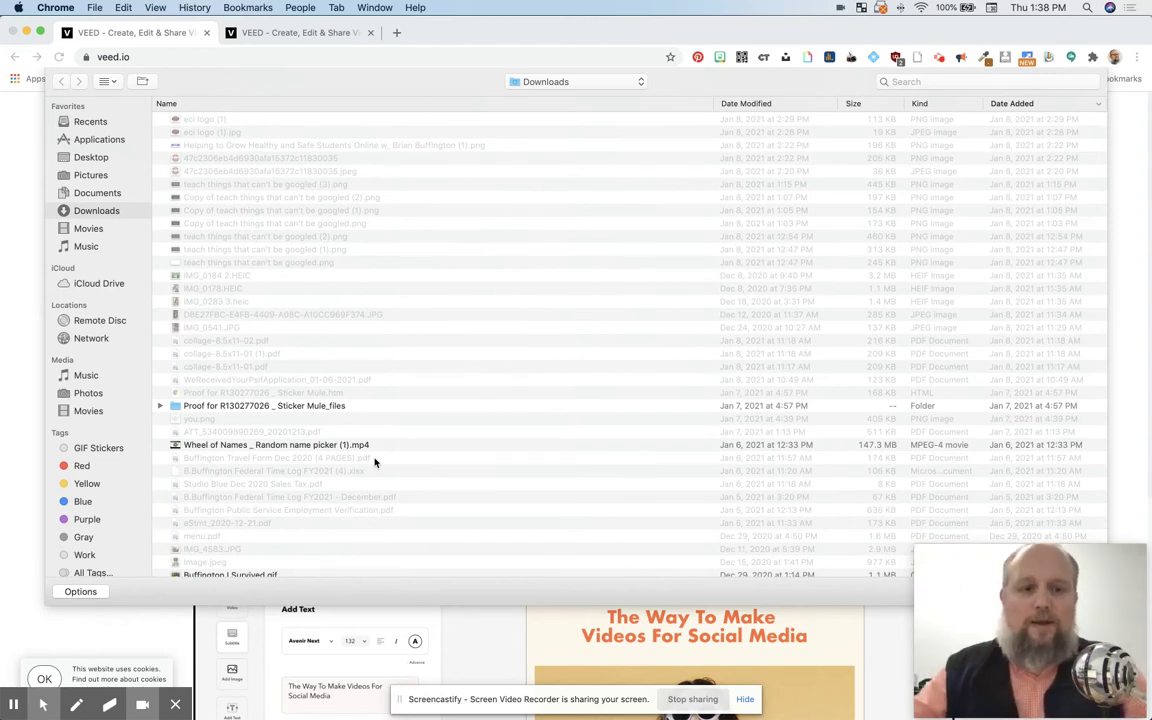
scroll(368, 475, down, 3)
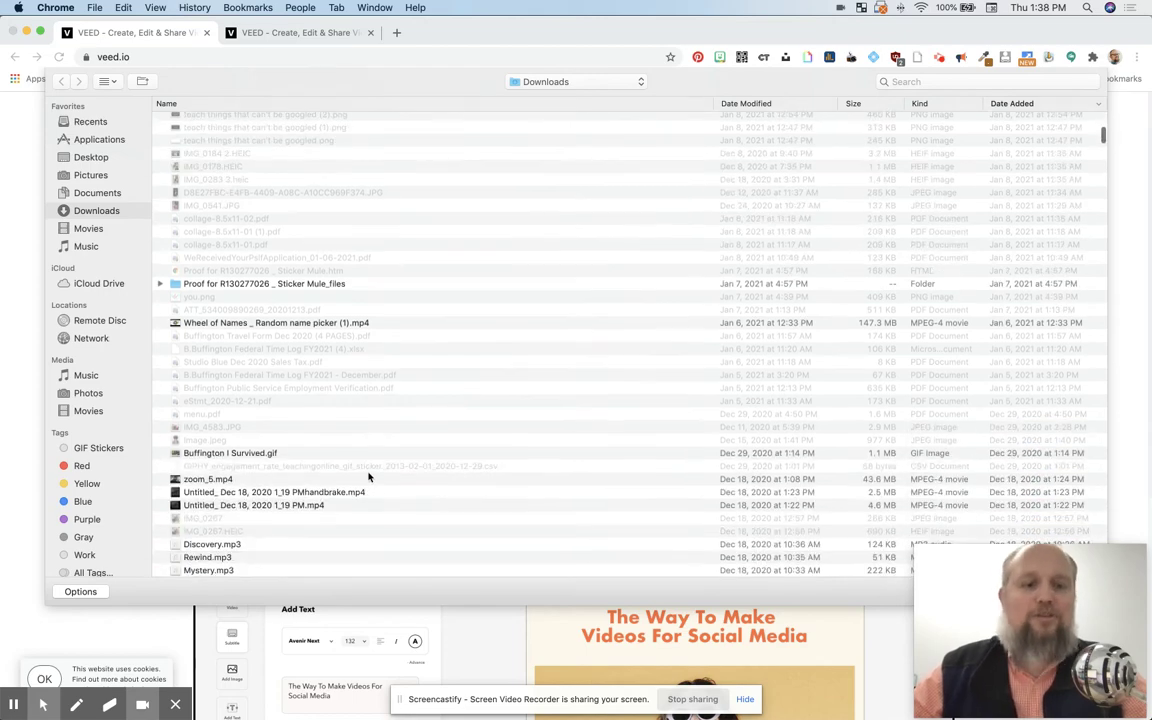
click(214, 478)
drag(975, 581, 975, 660)
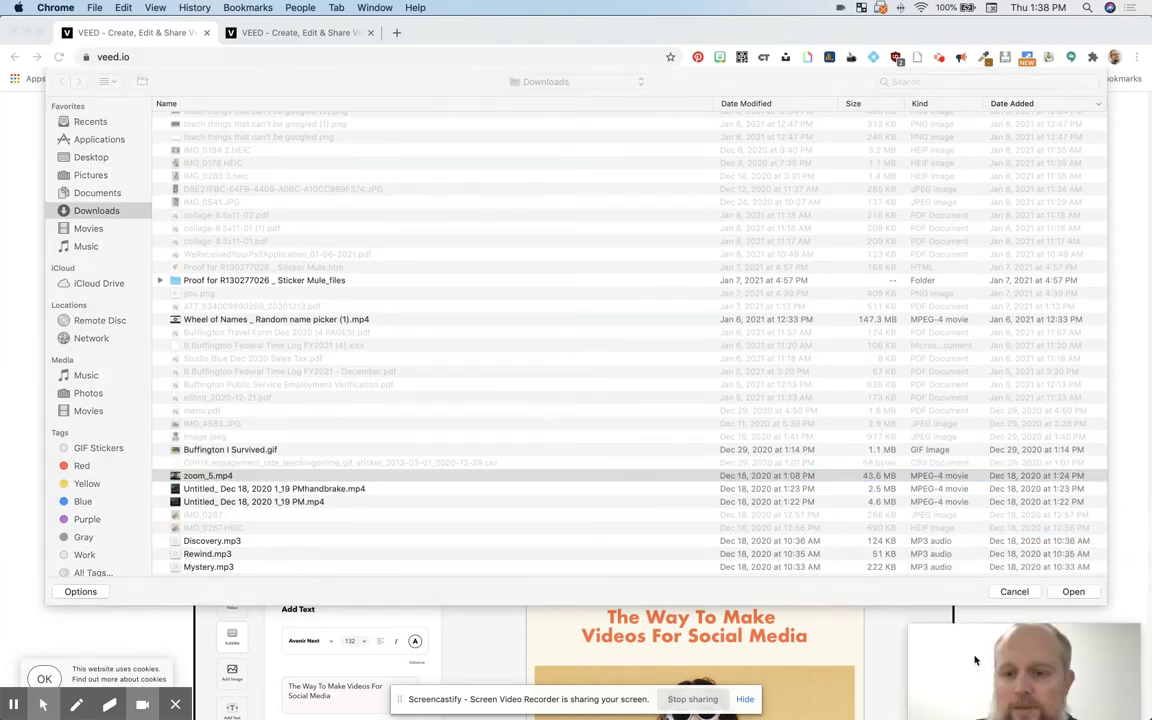
click(1073, 592)
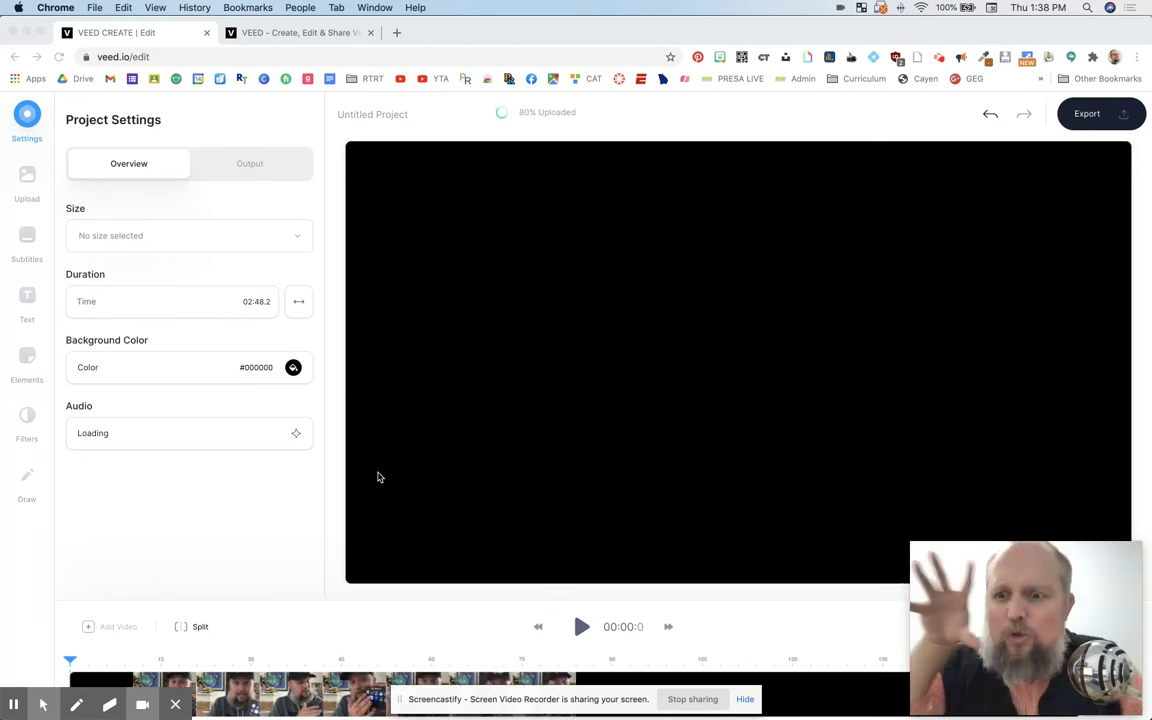
Move the playhead to 00:33.6 and show the subtitle options
click(242, 660)
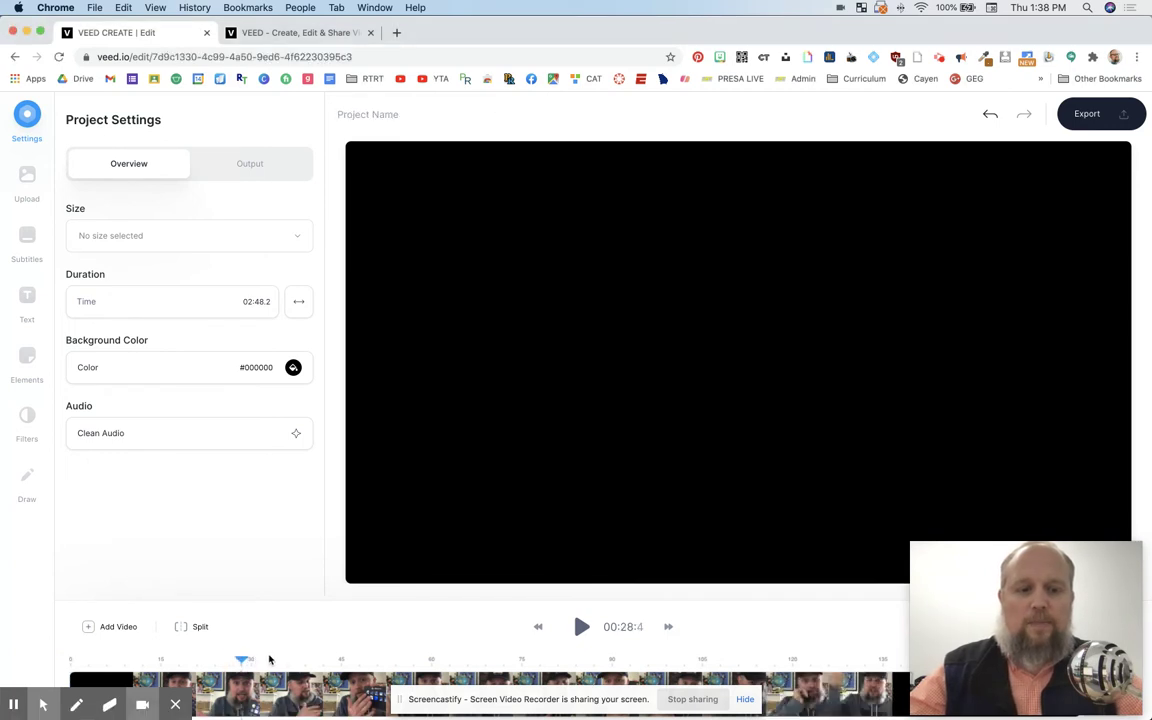
click(273, 659)
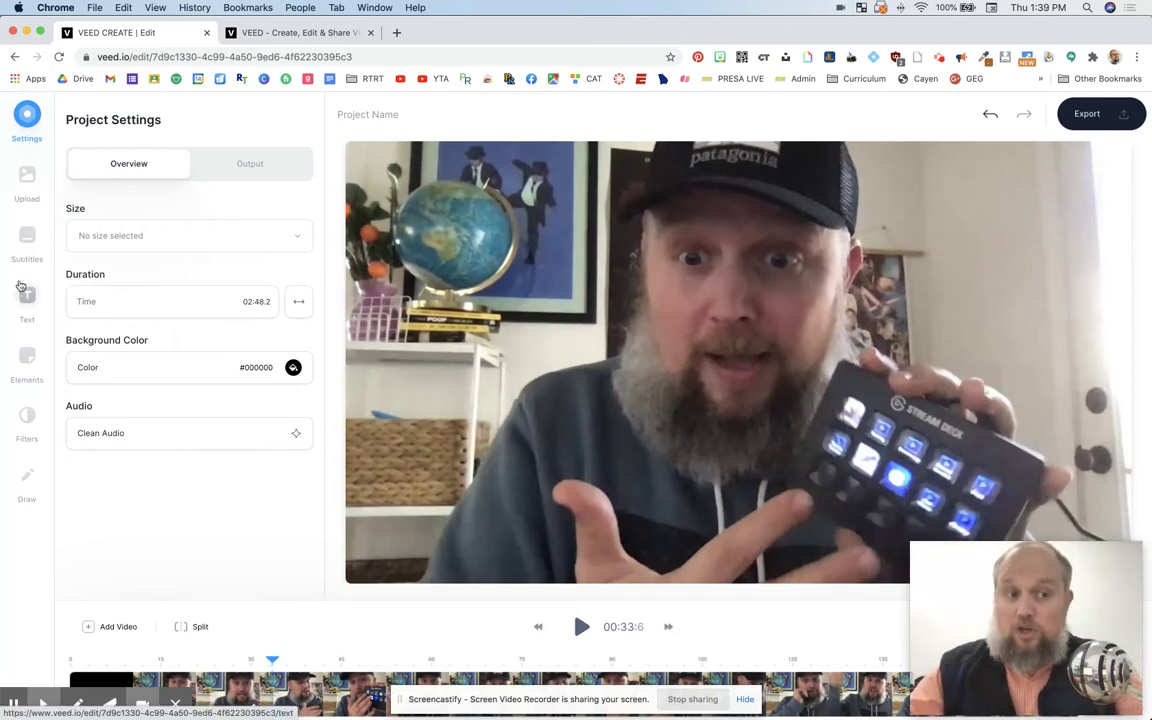
click(28, 238)
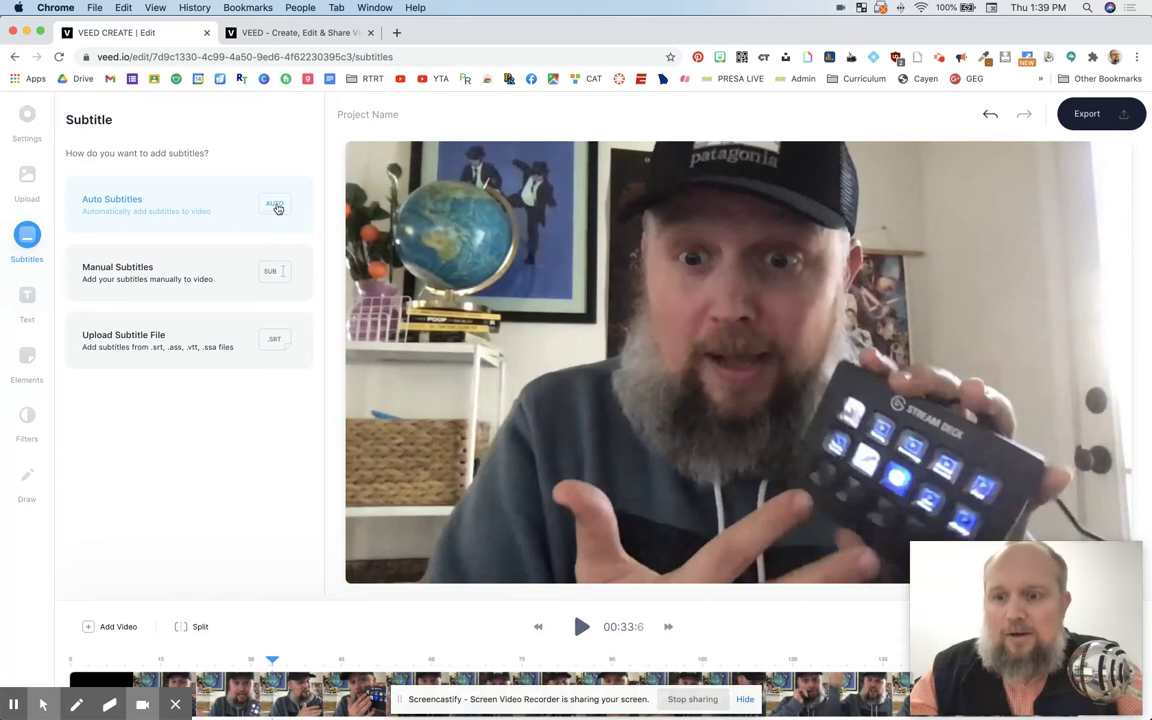
Generate English (United States) auto subtitles, then return to Project Settings
click(278, 208)
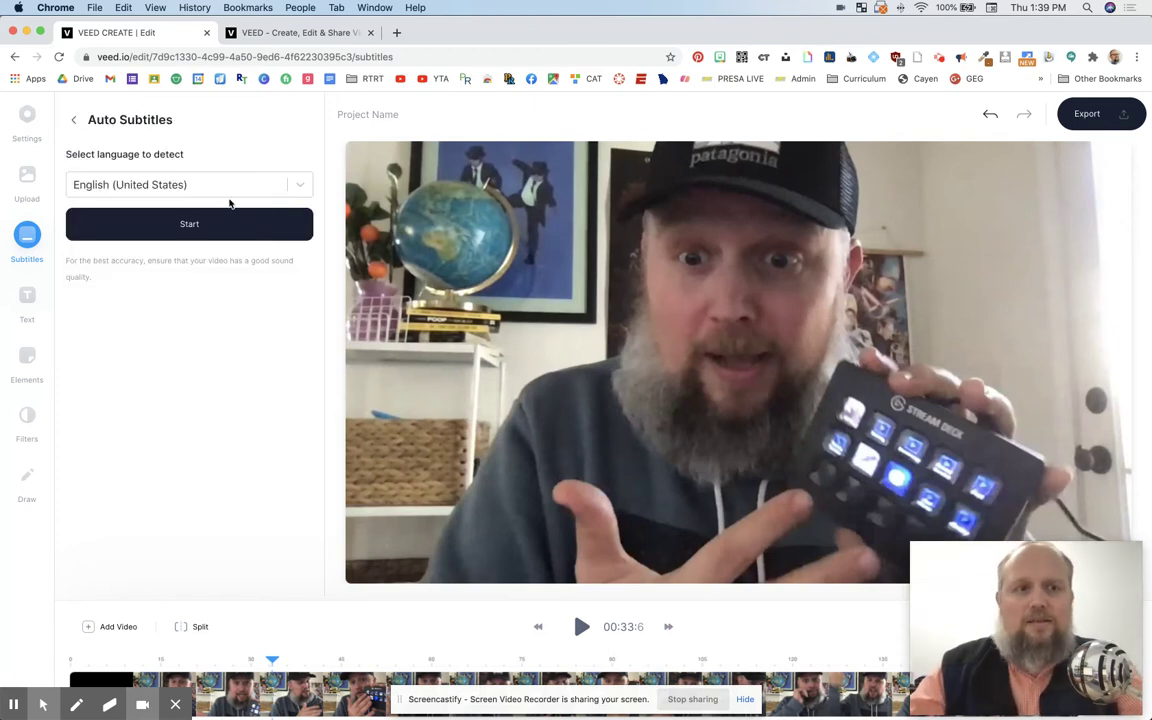
click(206, 225)
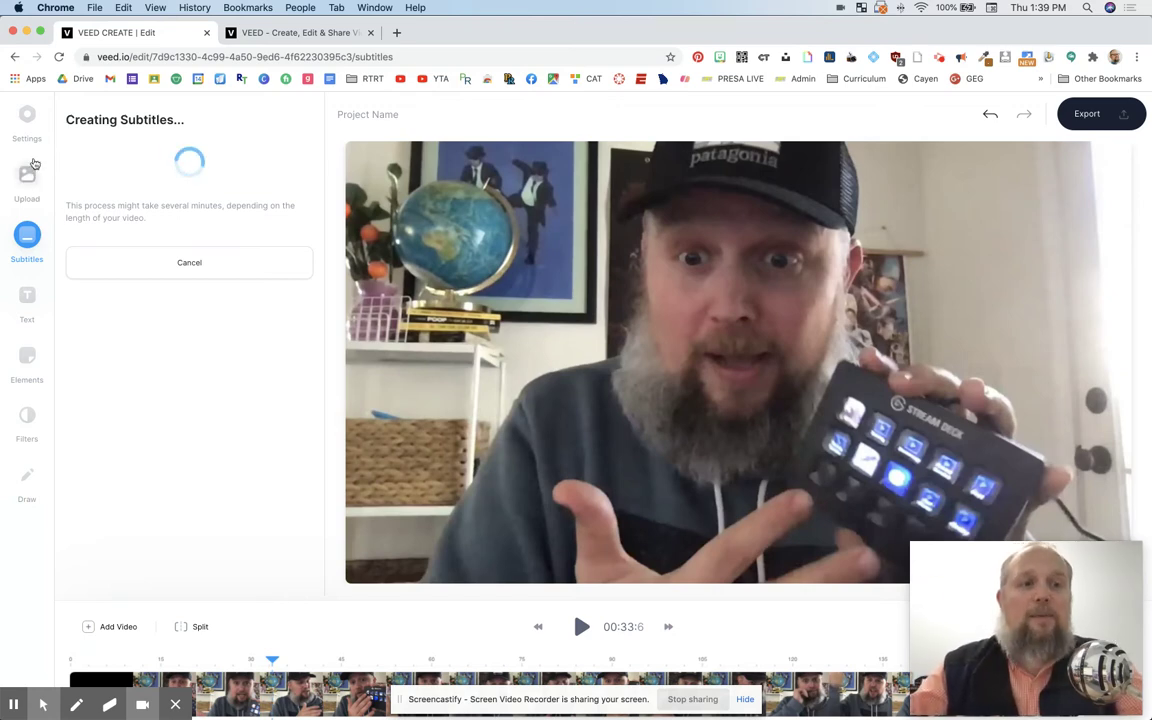
click(31, 124)
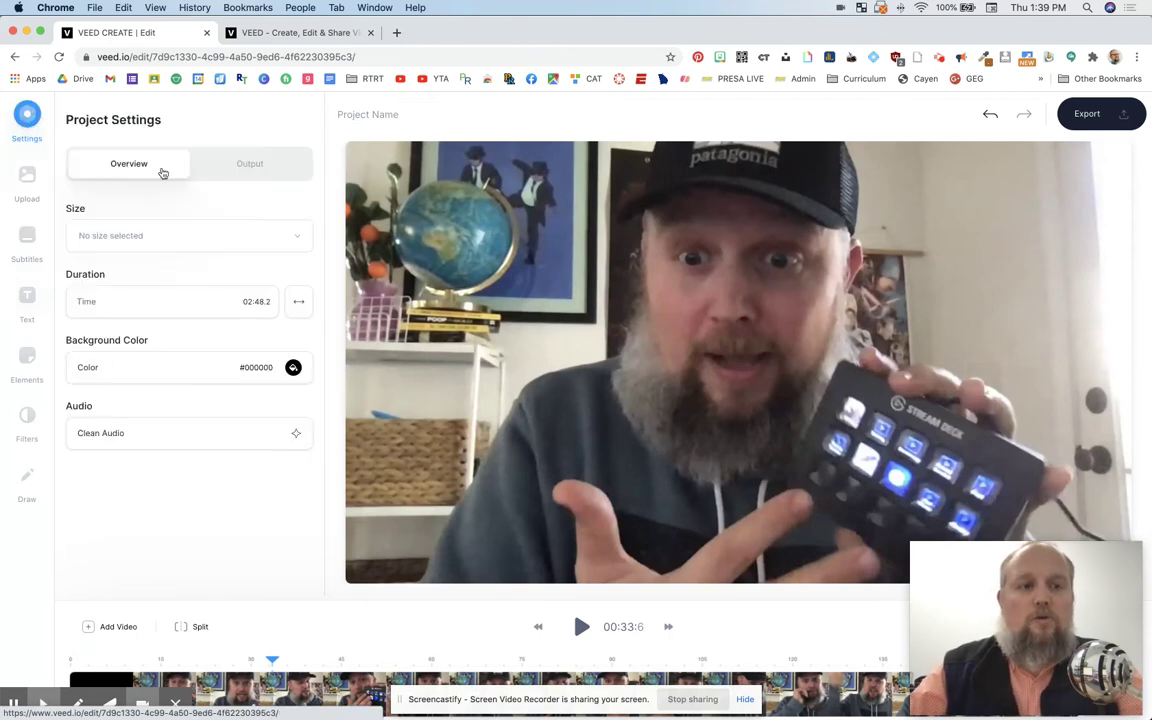
Try the Square project size, then set the size back to Original
click(231, 234)
click(192, 334)
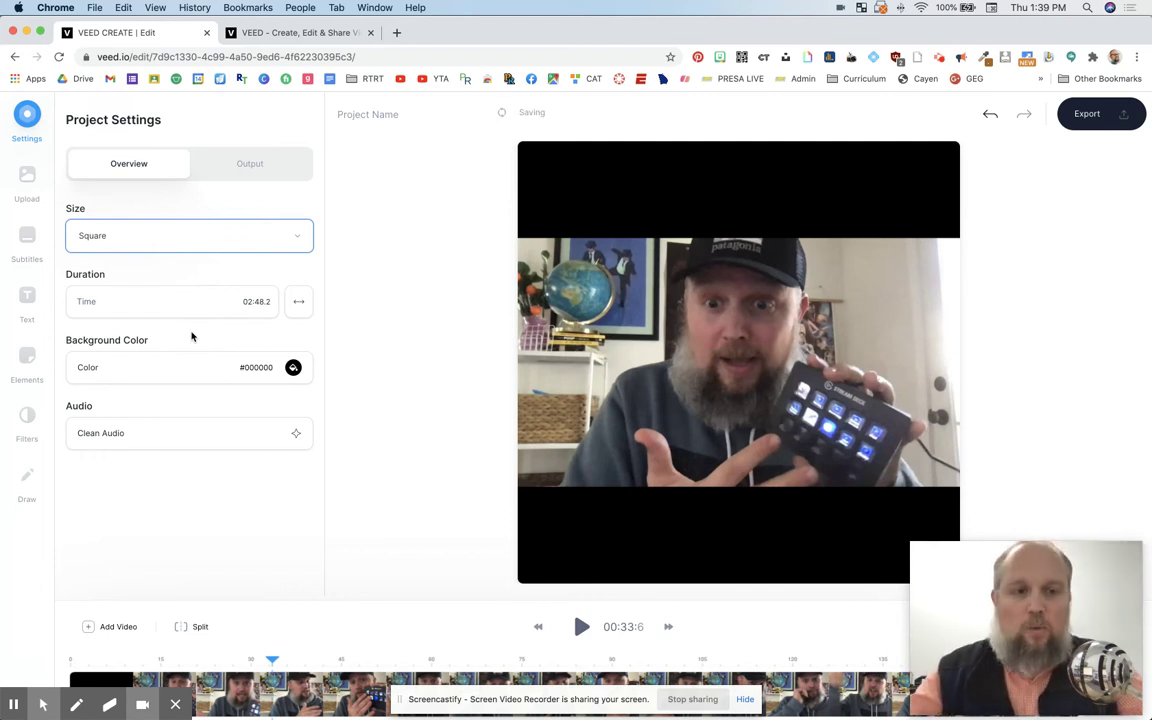
click(167, 233)
click(165, 280)
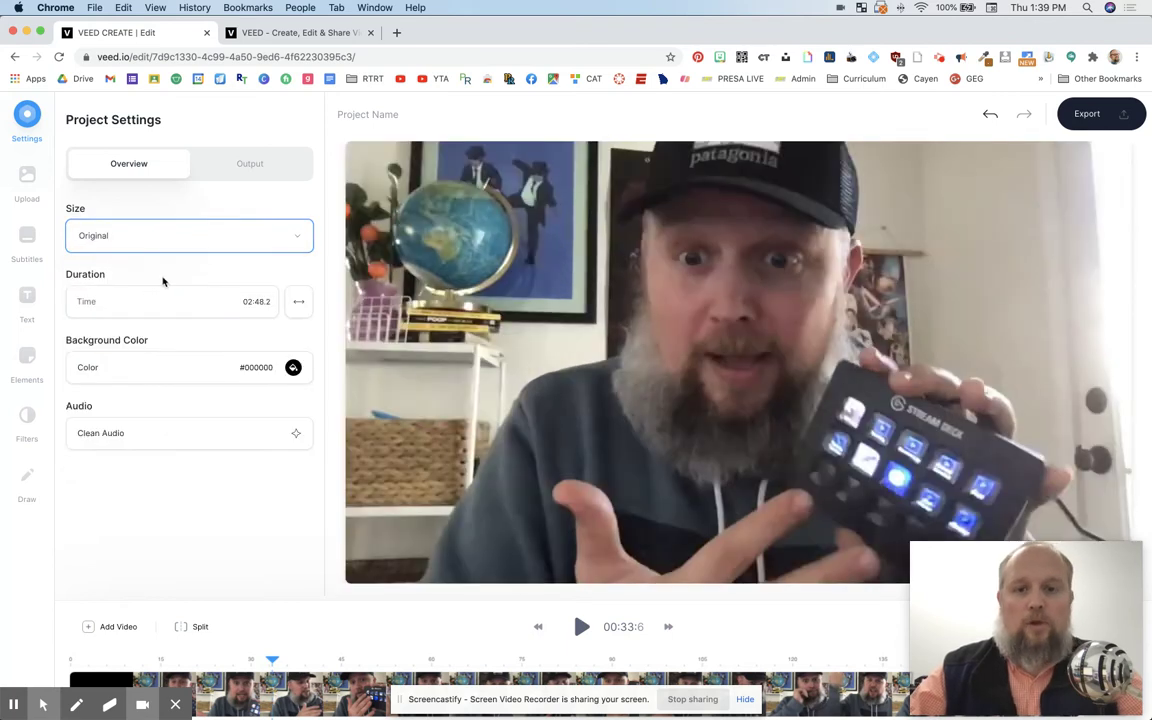
click(27, 295)
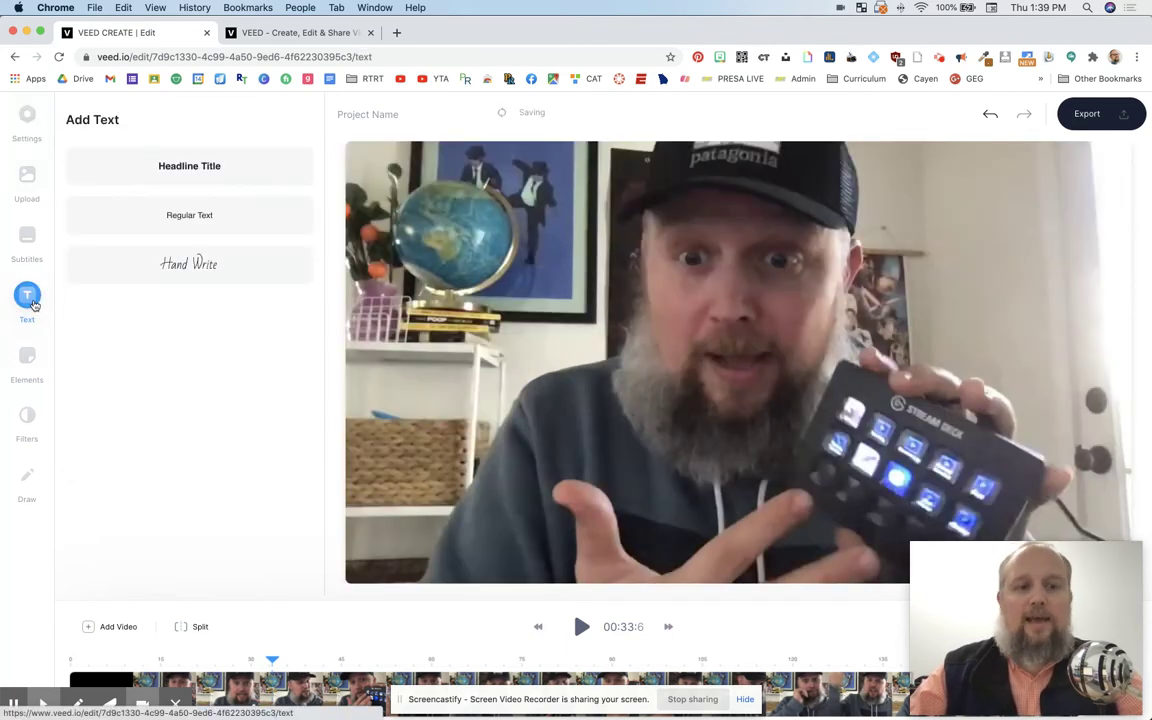
Add a headline title reading 'Brian's Beard' in blue #147DE8
click(183, 168)
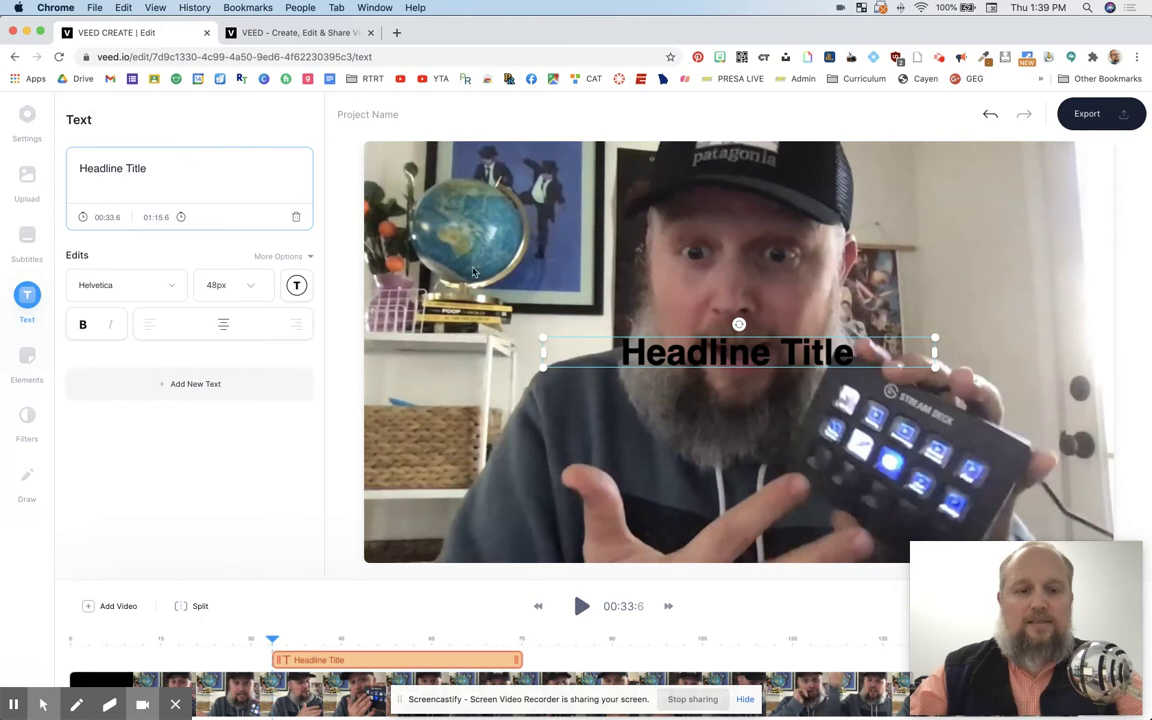
triple_click(141, 172)
text(Brian')
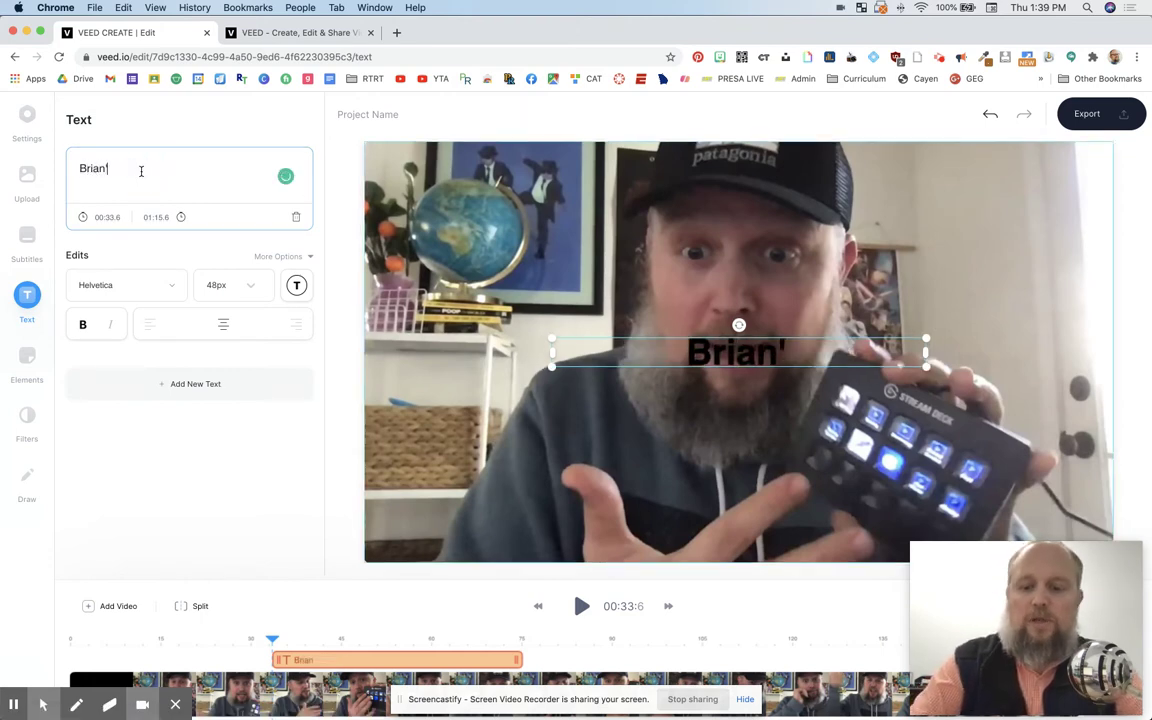
text(s Beard)
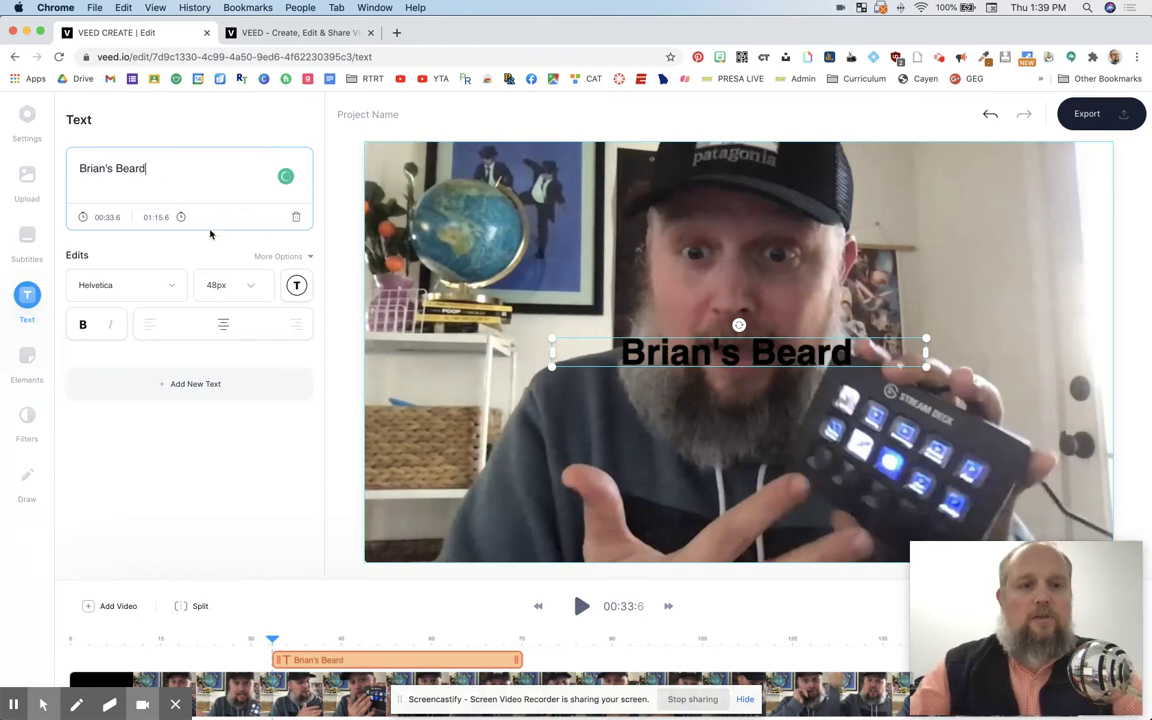
click(296, 285)
click(360, 400)
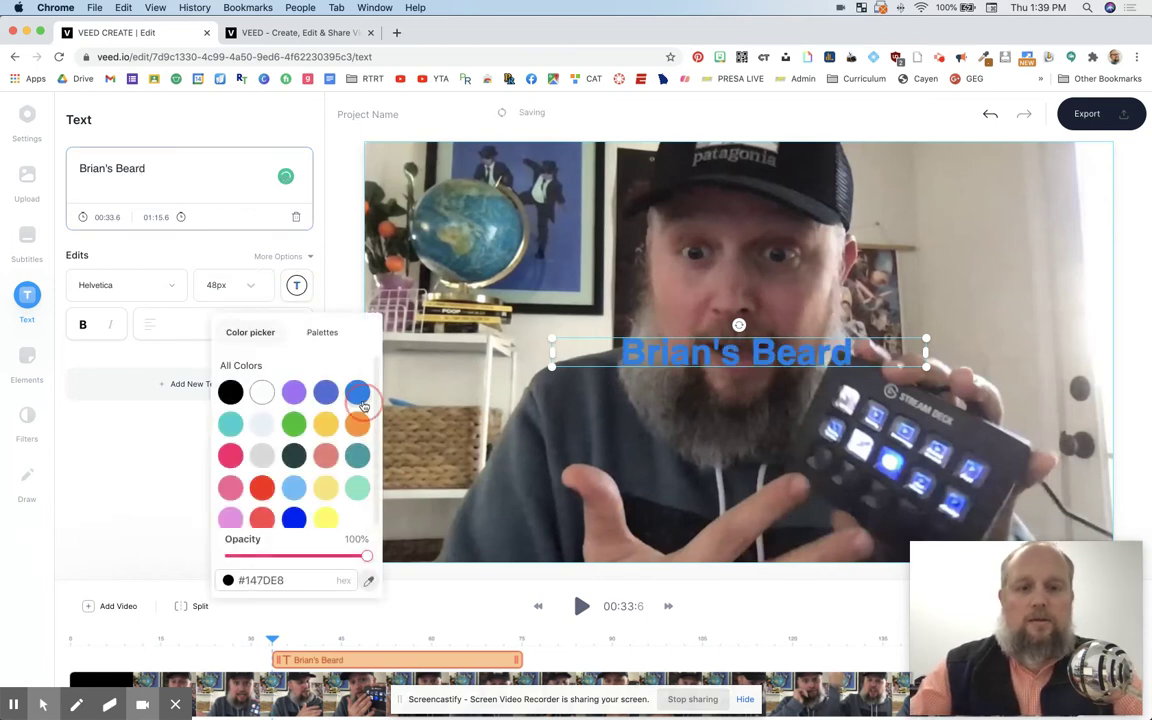
Place the title at the top right, showing from 00:34.0 to 01:37.6
drag(724, 358, 977, 170)
click(704, 348)
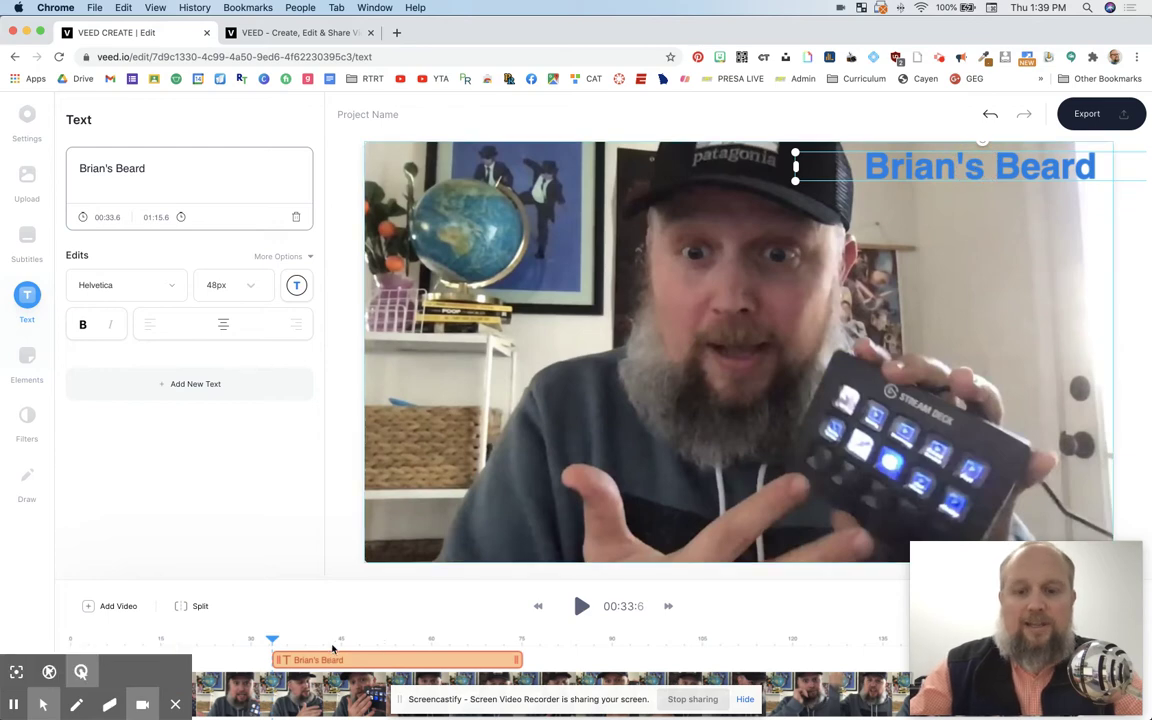
mouse_move(353, 662)
mouse_down()
mouse_move(504, 660)
mouse_move(356, 662)
mouse_up()
drag(518, 657, 651, 660)
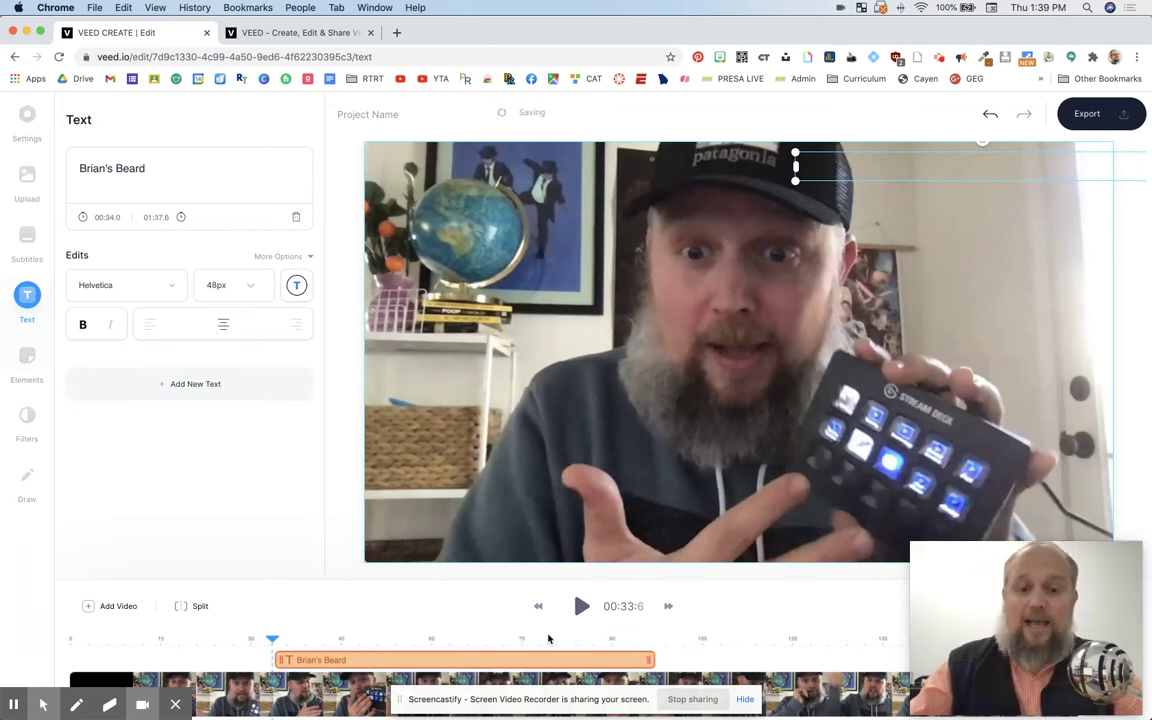
click(514, 640)
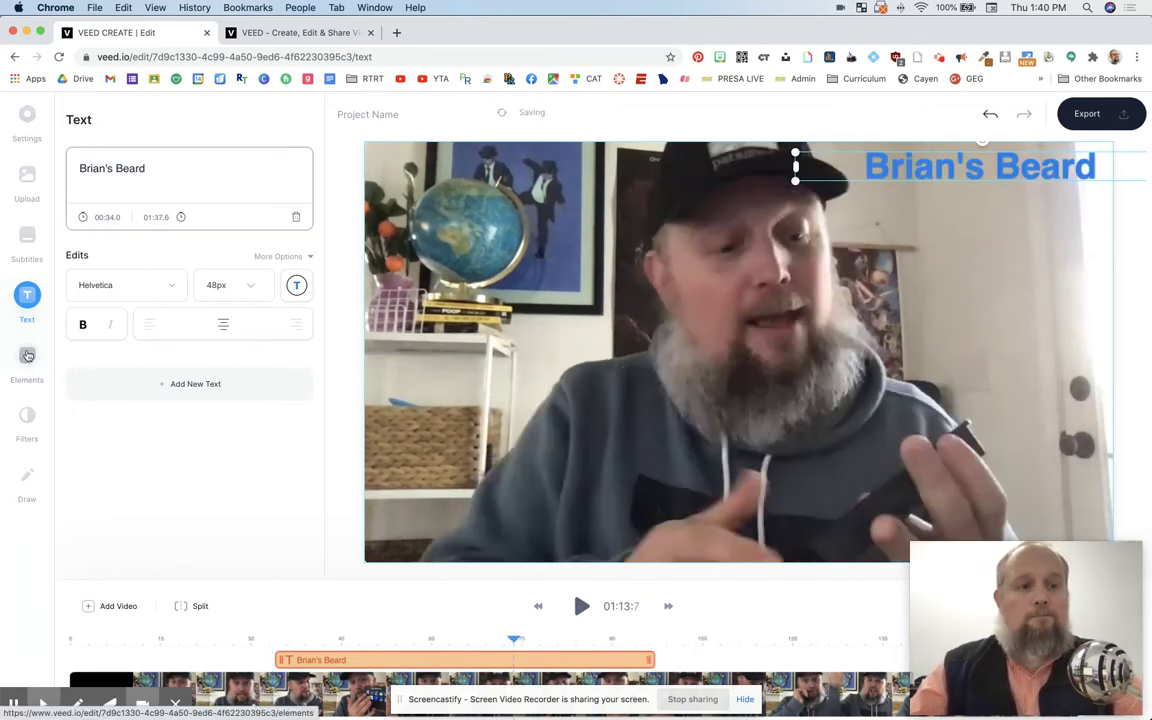
Add a circle progress bar at the top left with a yellow #FECB2F fill
click(27, 358)
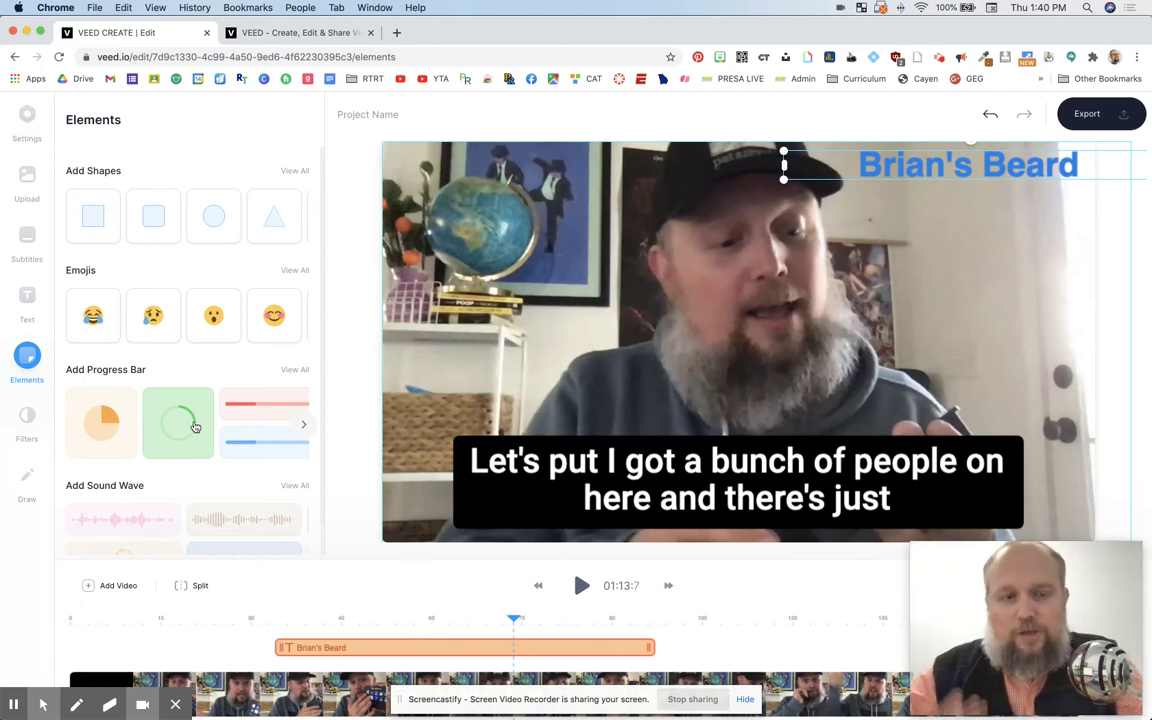
click(100, 430)
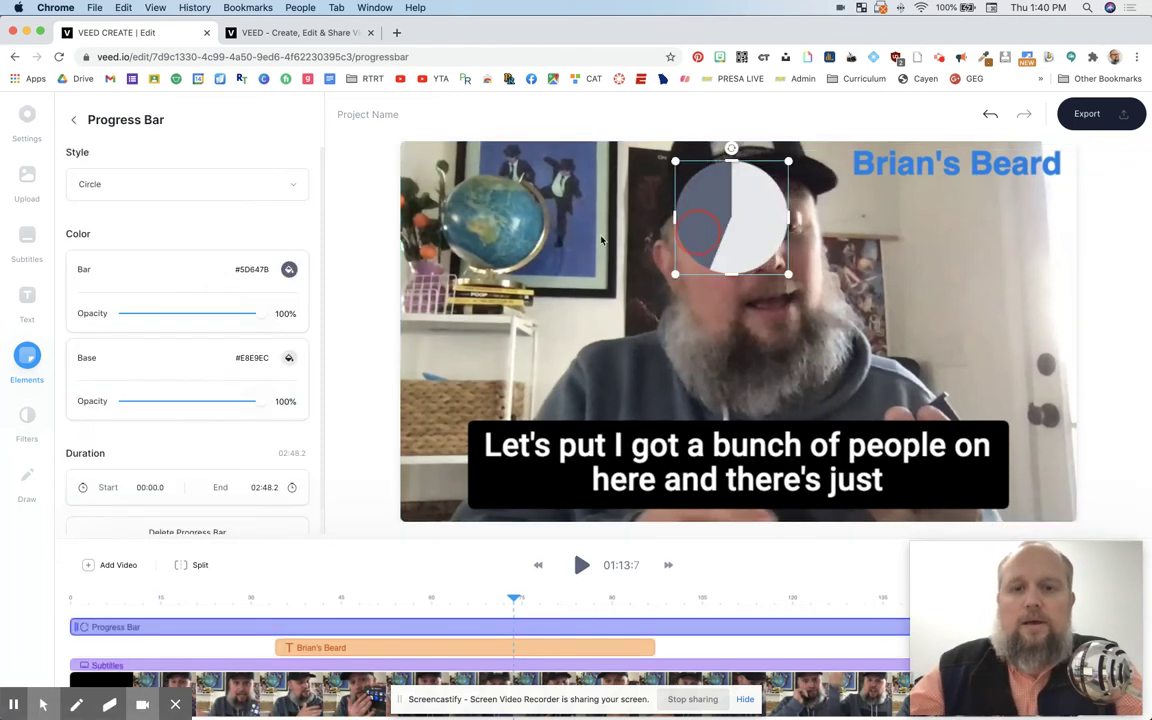
drag(741, 226, 481, 226)
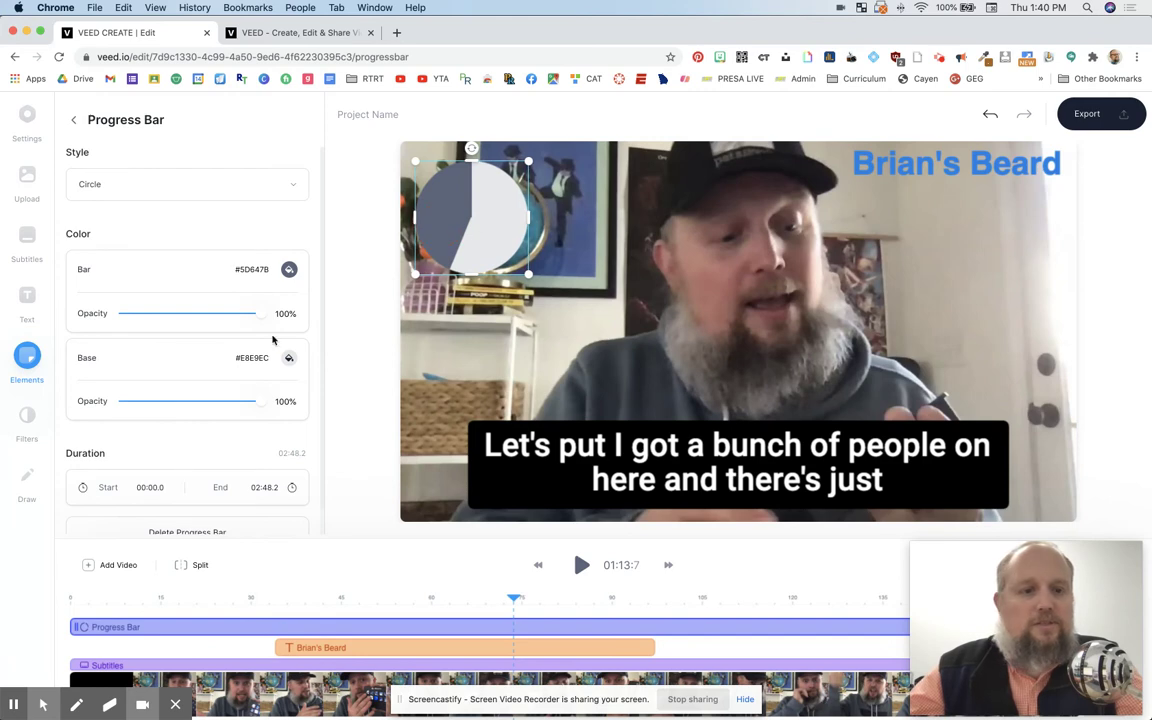
click(289, 271)
click(317, 405)
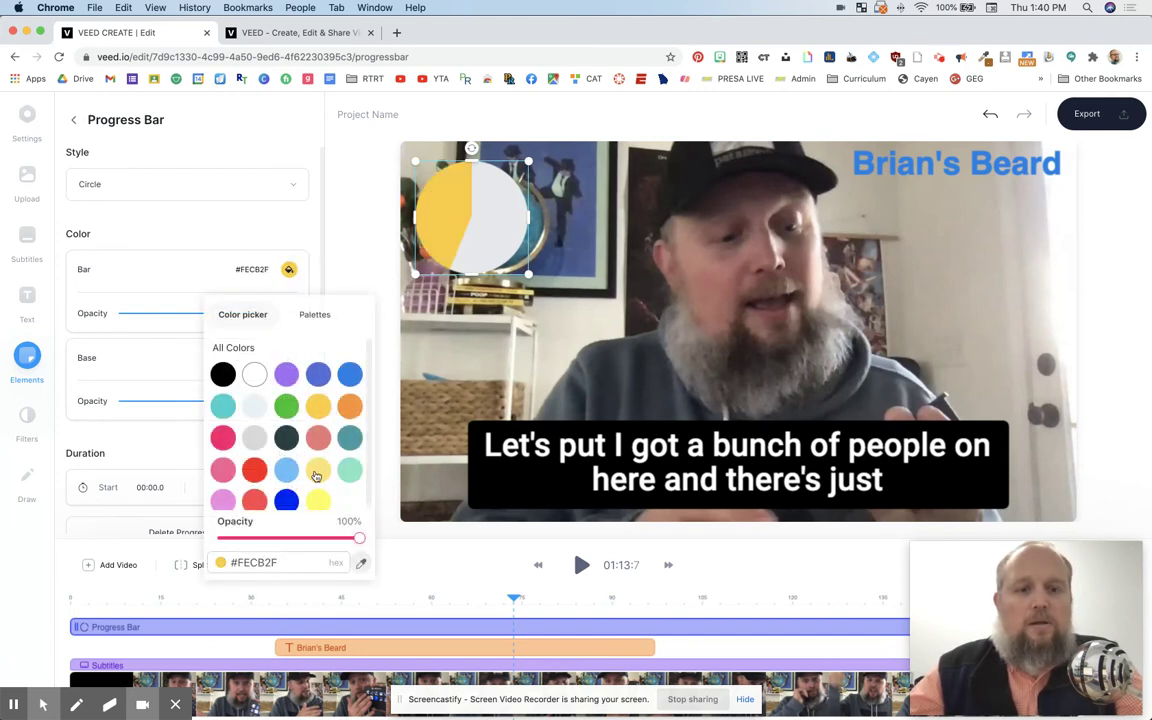
click(316, 498)
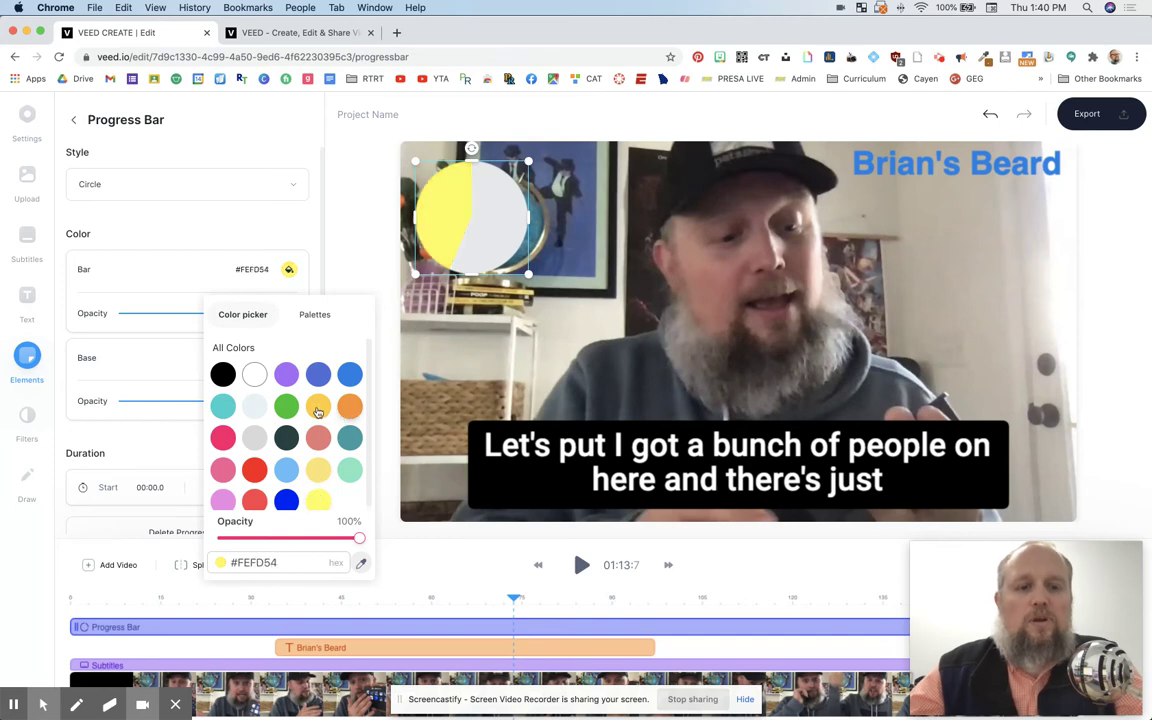
click(317, 407)
click(275, 195)
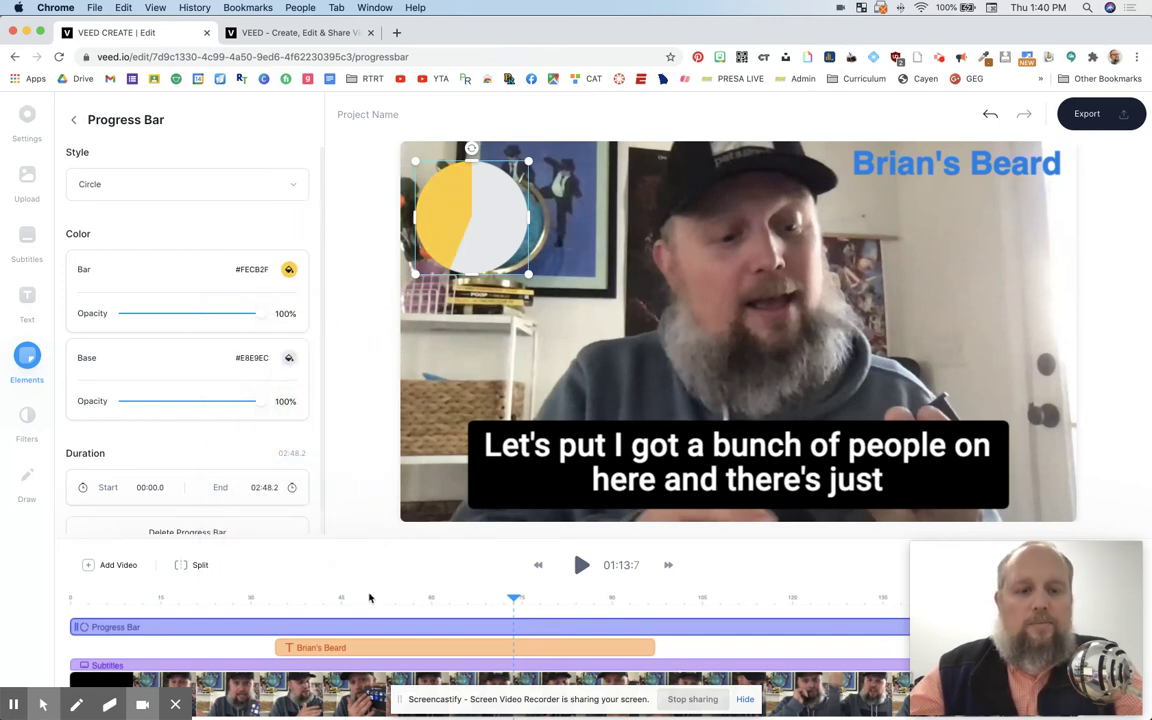
Play the video from about 39 seconds to preview the yellow progress bar
click(308, 597)
key(space)
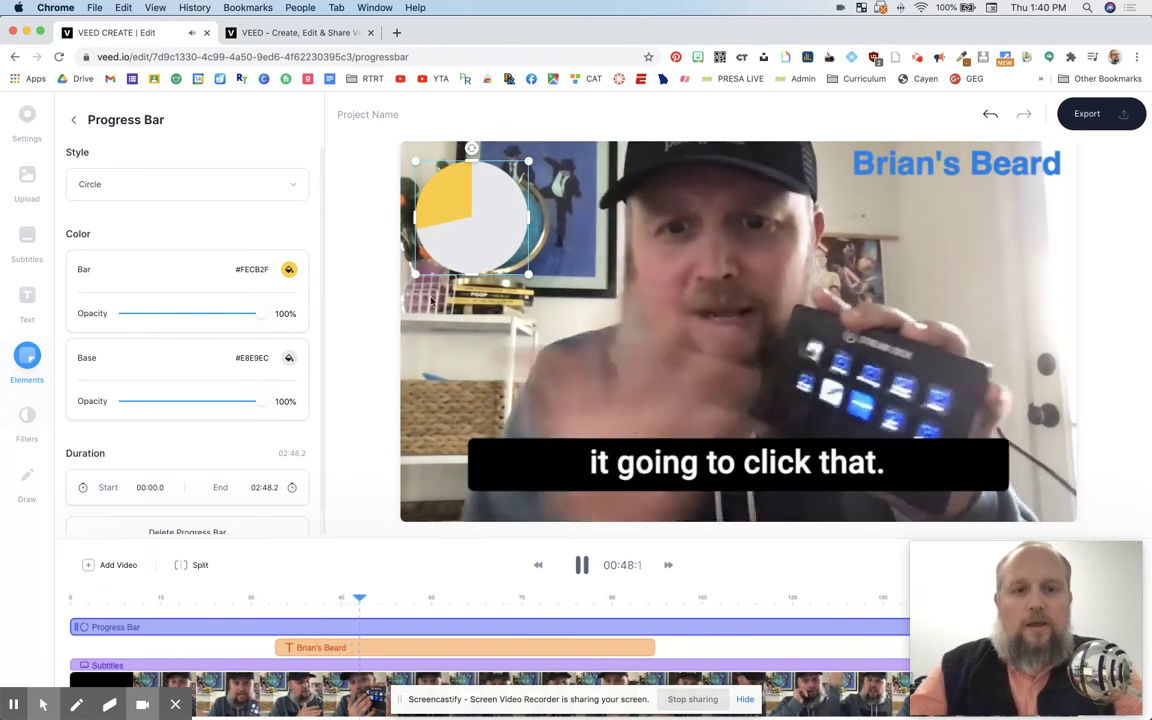
click(748, 548)
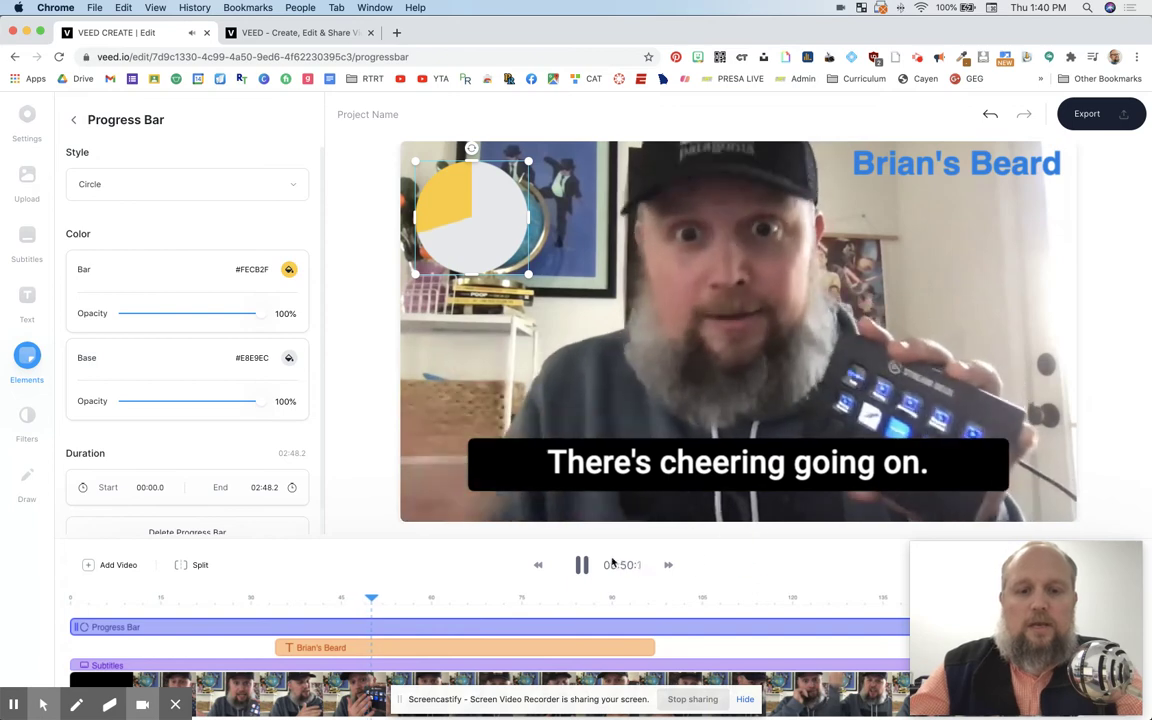
key(space)
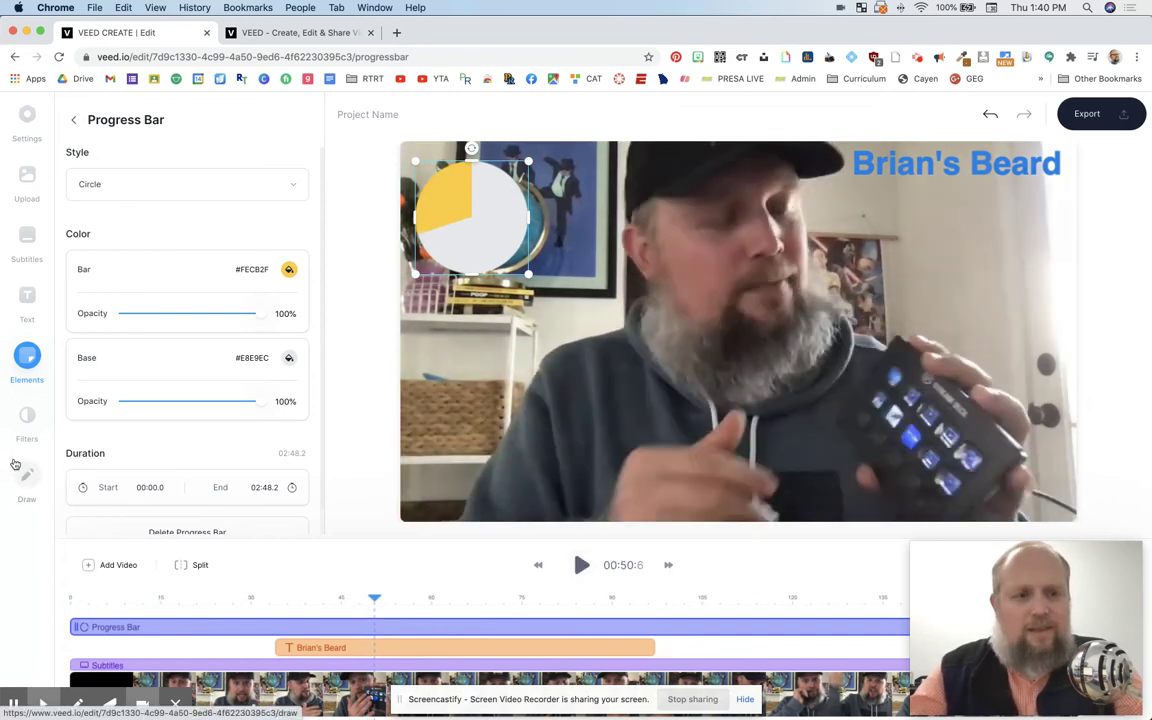
click(35, 376)
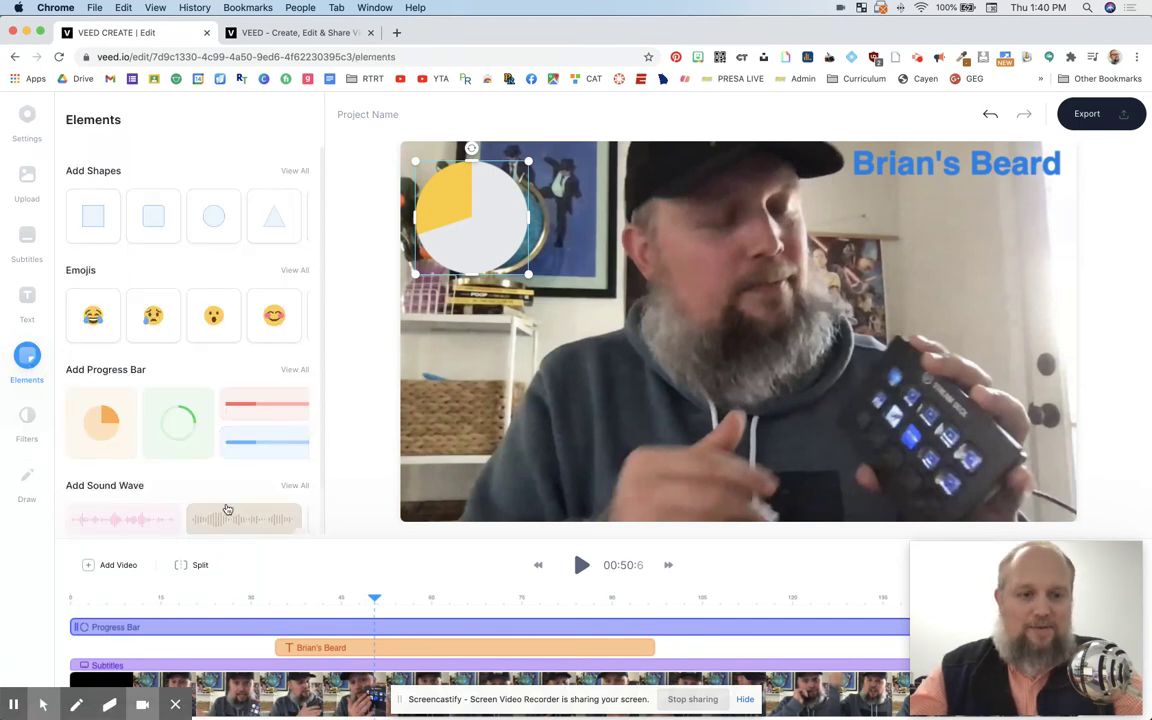
Add a sound wave, move it above the subtitle, then delete it
scroll(226, 507, down, 1)
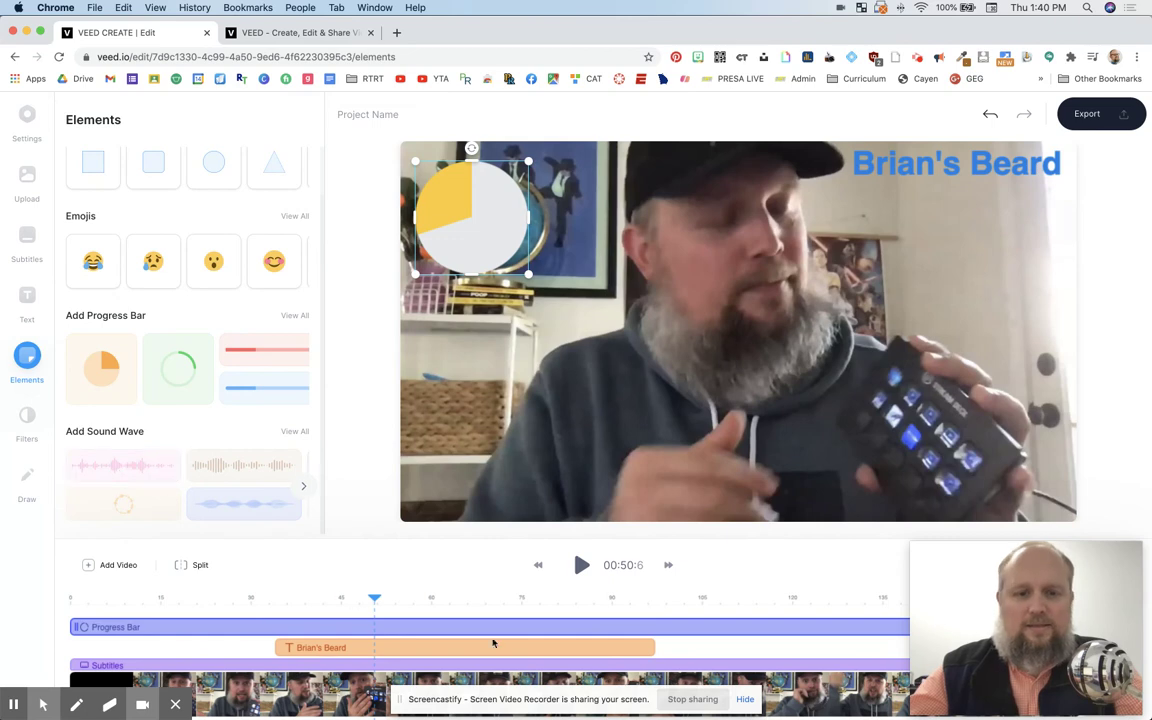
click(427, 597)
click(124, 464)
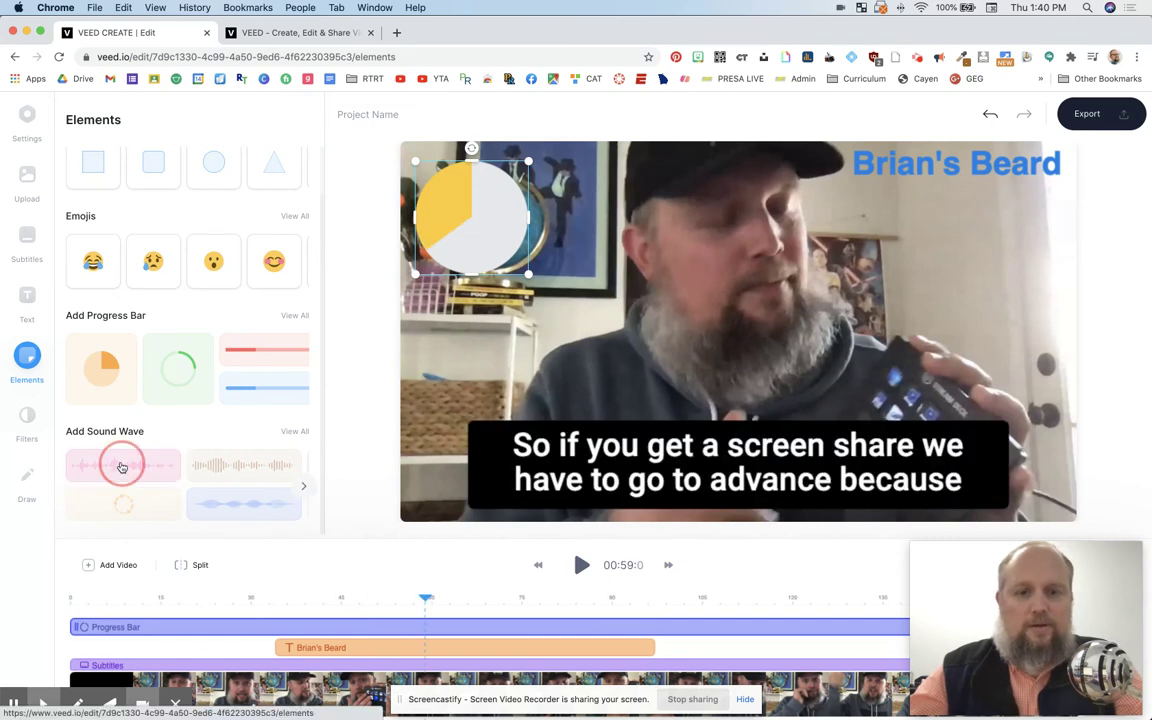
drag(752, 433, 879, 274)
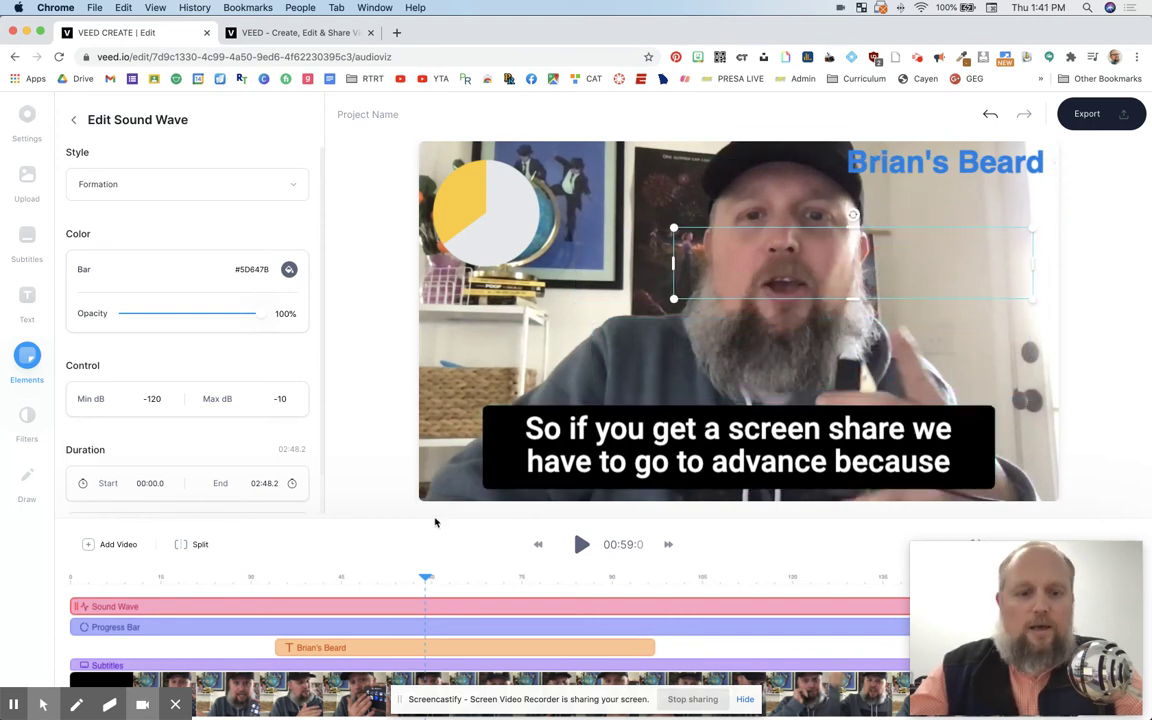
click(244, 573)
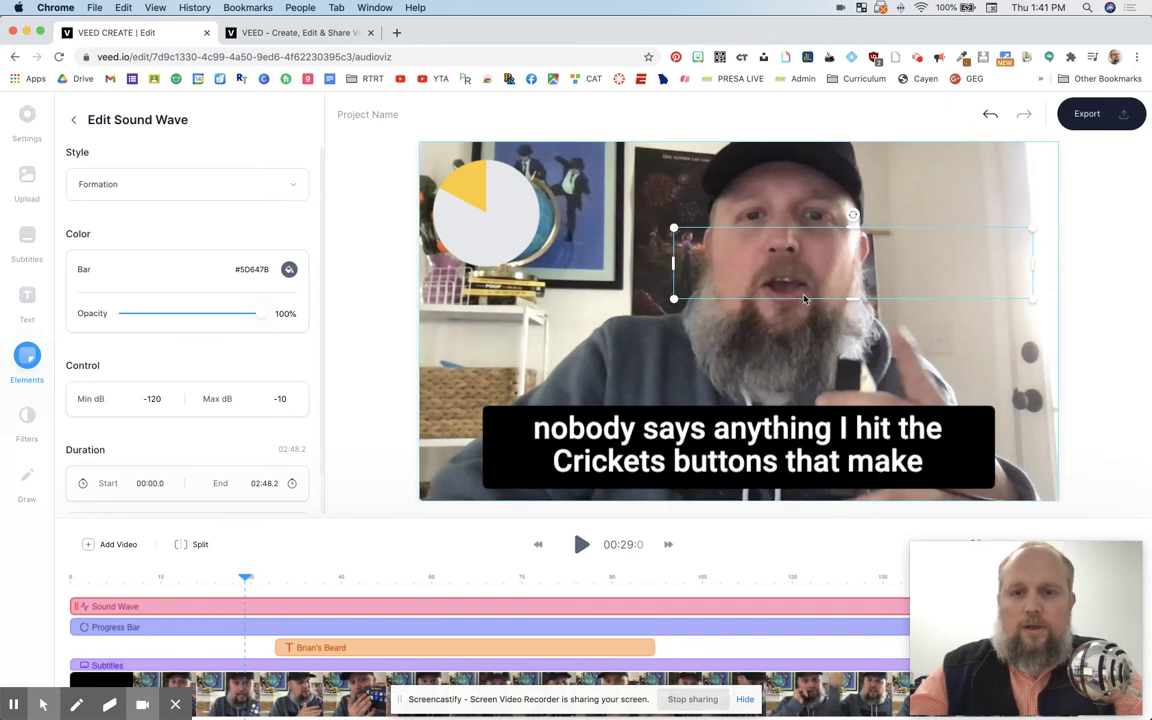
key(Delete)
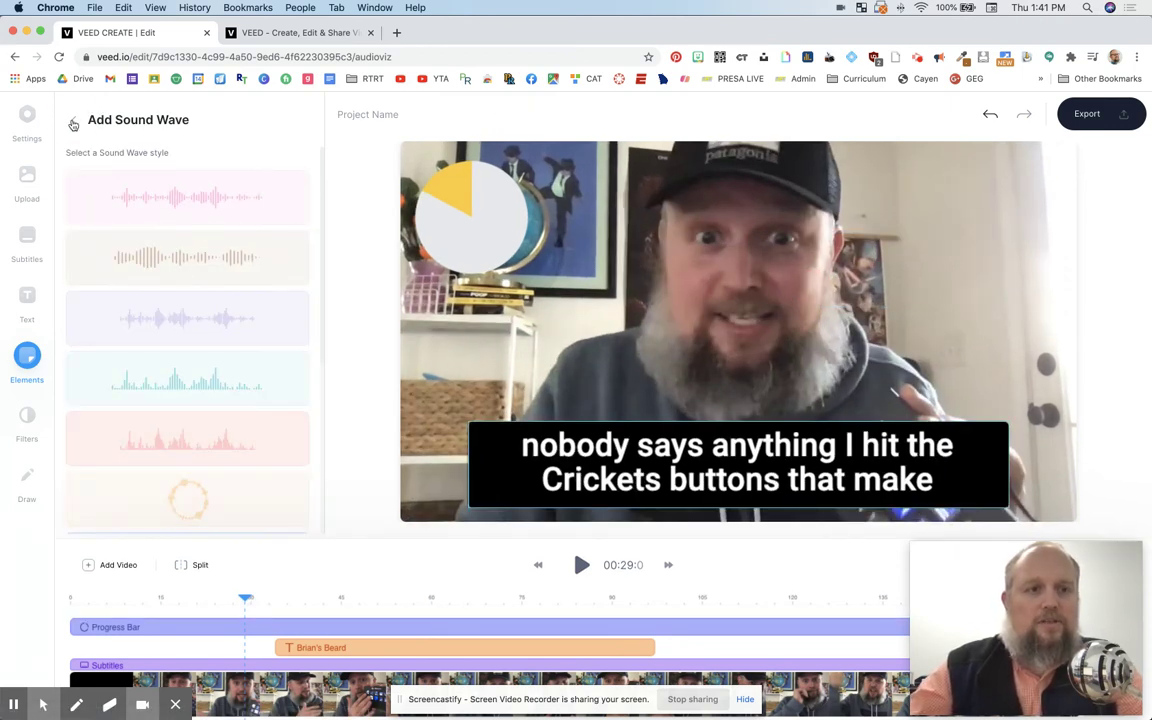
Add a sound wave once more just above the subtitle, then remove it again
click(72, 120)
click(116, 522)
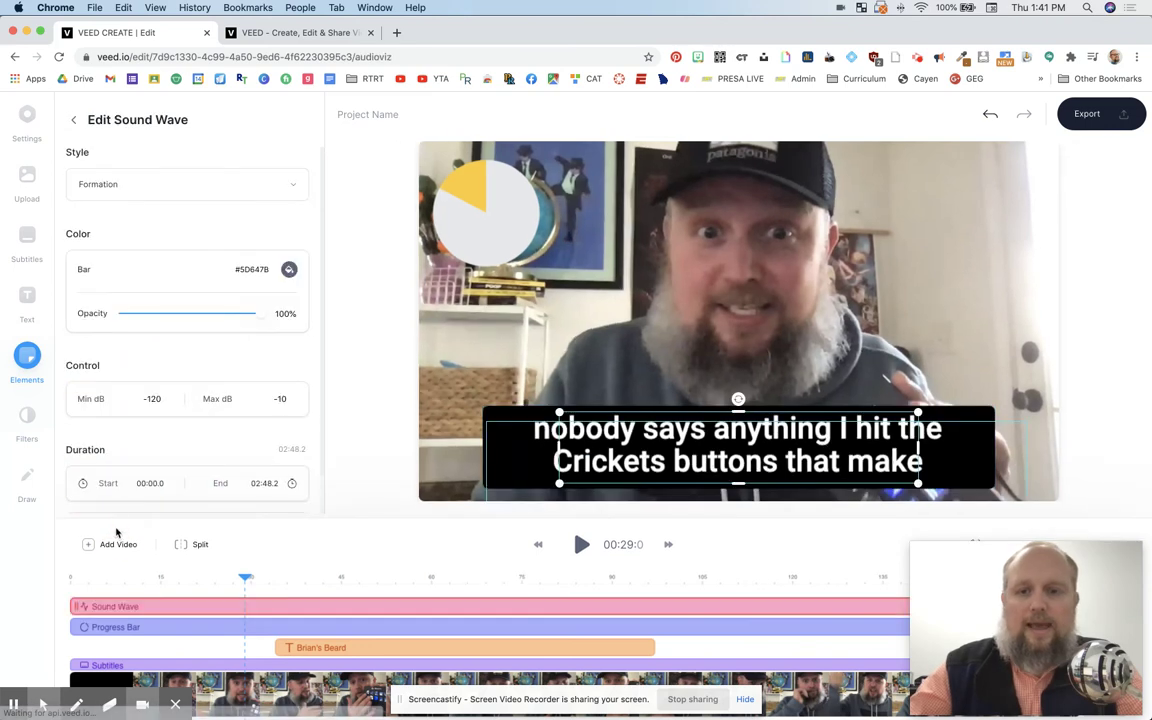
drag(696, 350, 745, 360)
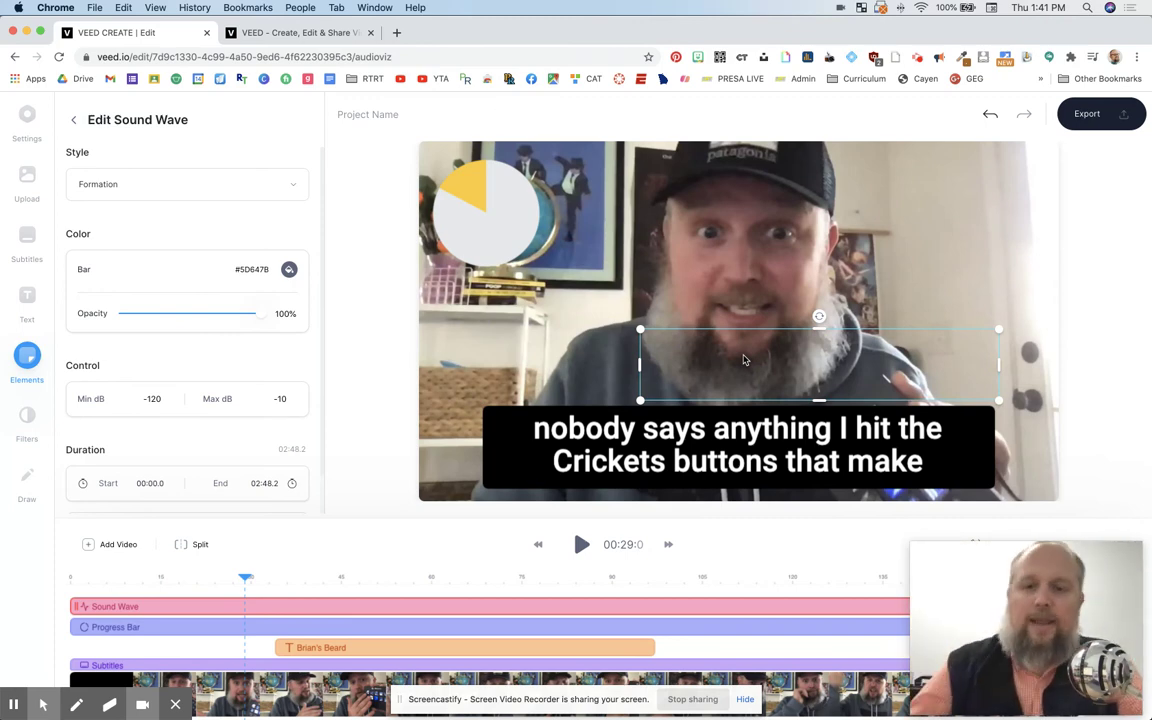
key(Delete)
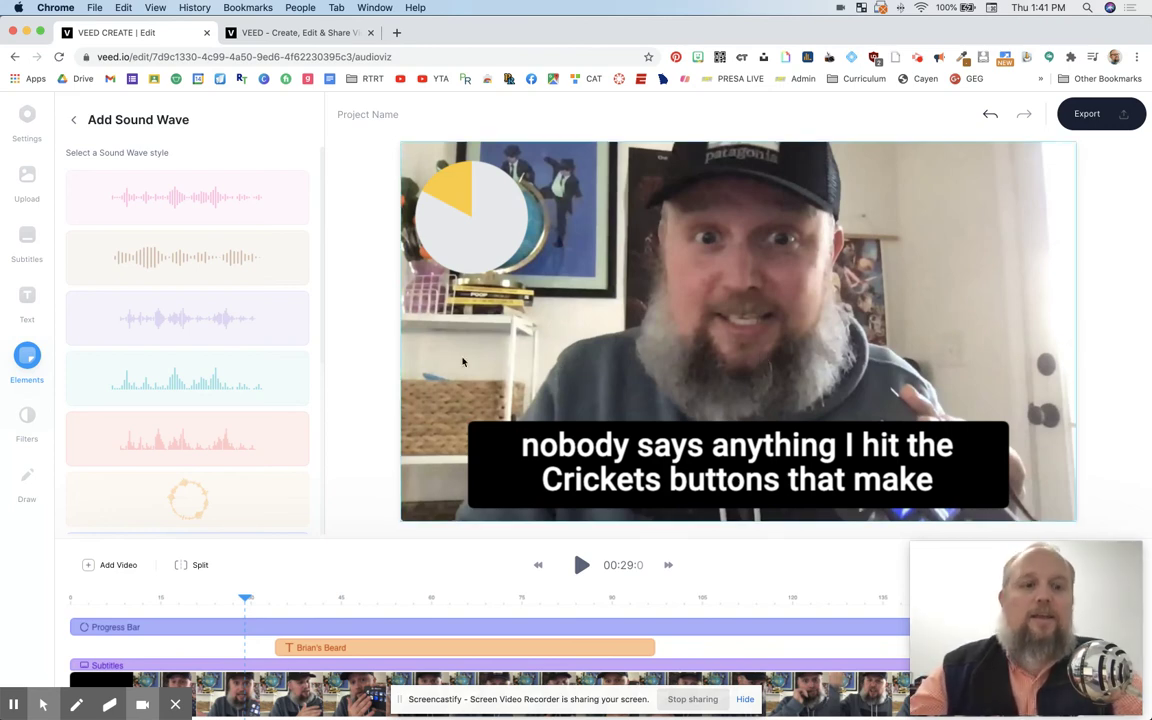
Apply the VHS effect filter, pause the preview, and export the video
click(29, 480)
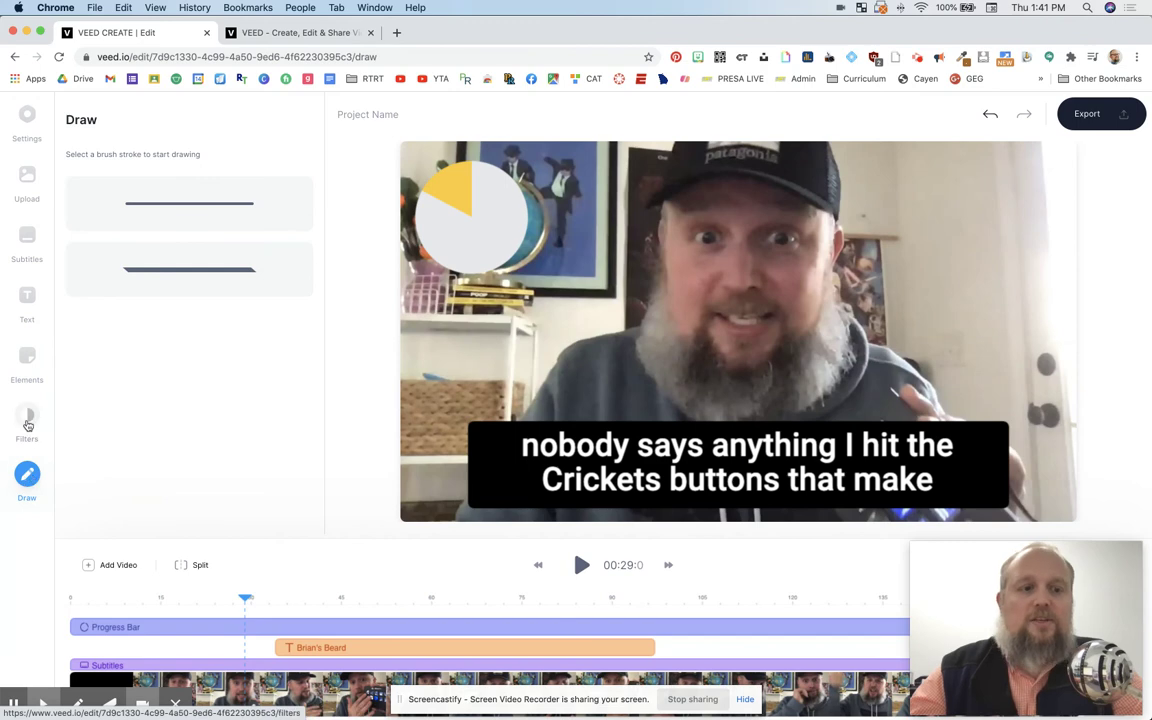
click(27, 416)
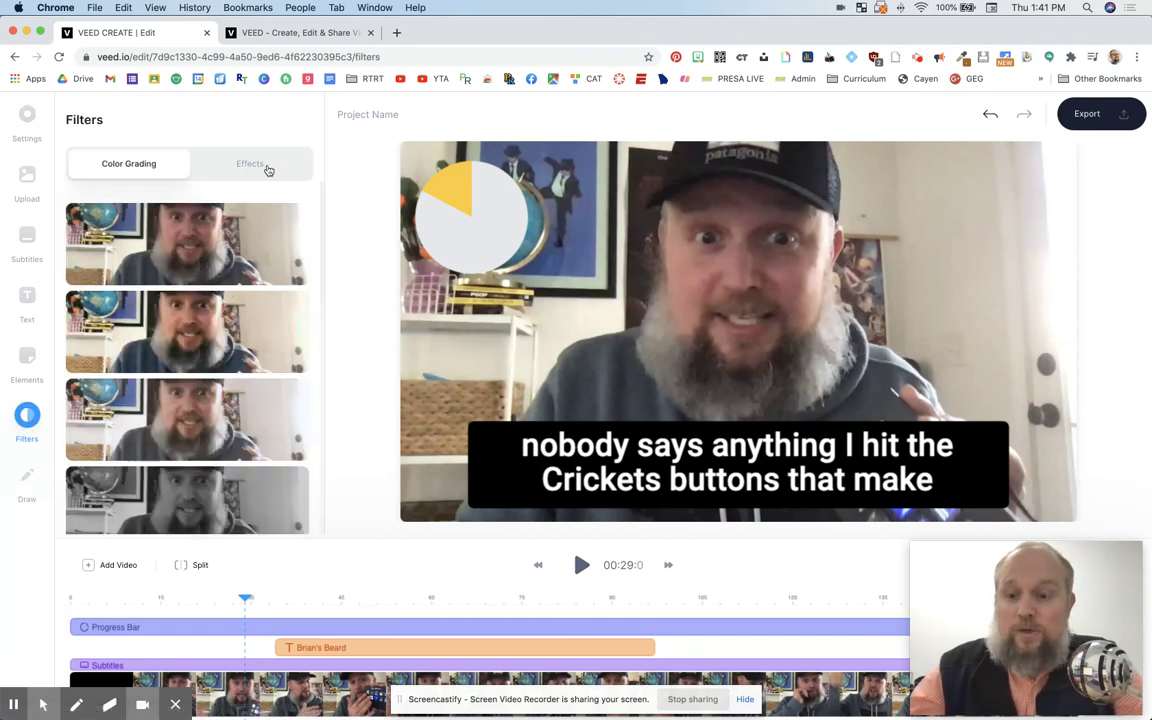
click(266, 167)
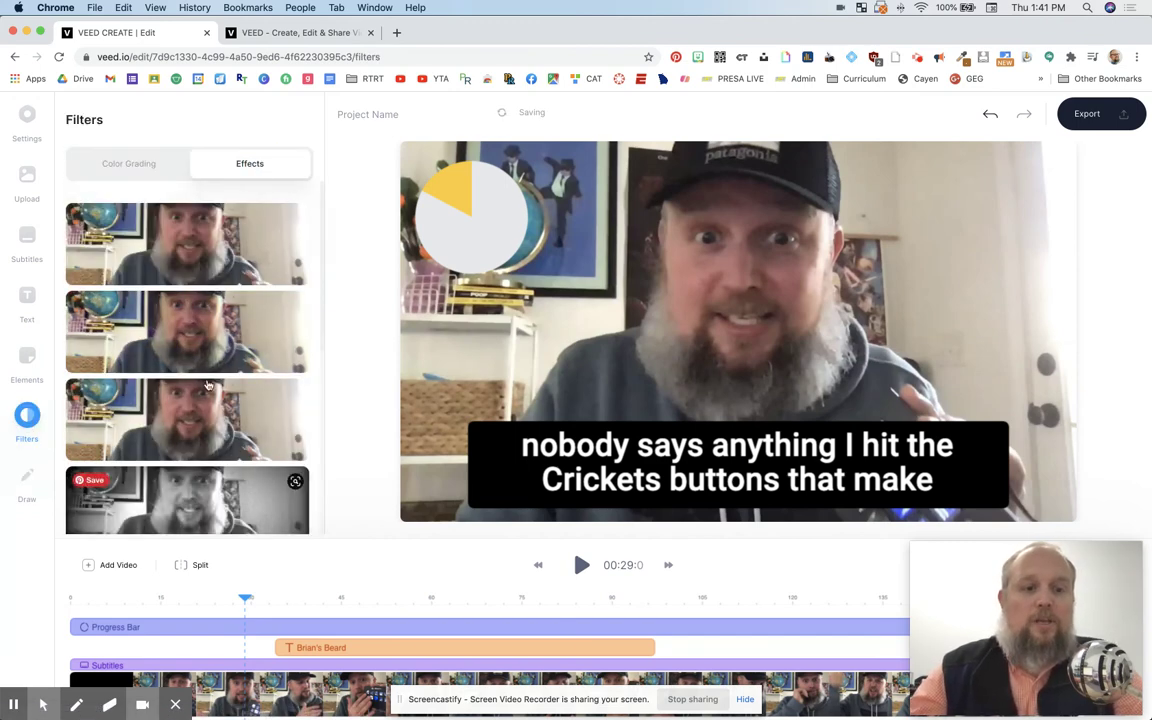
click(188, 330)
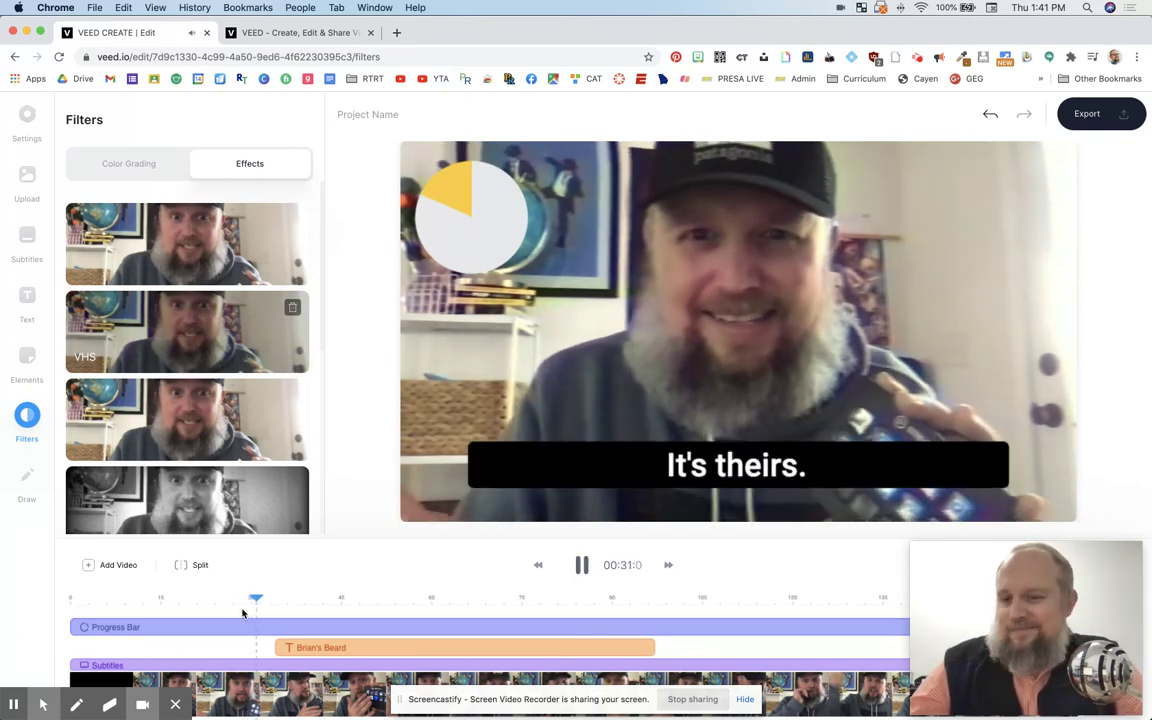
click(581, 565)
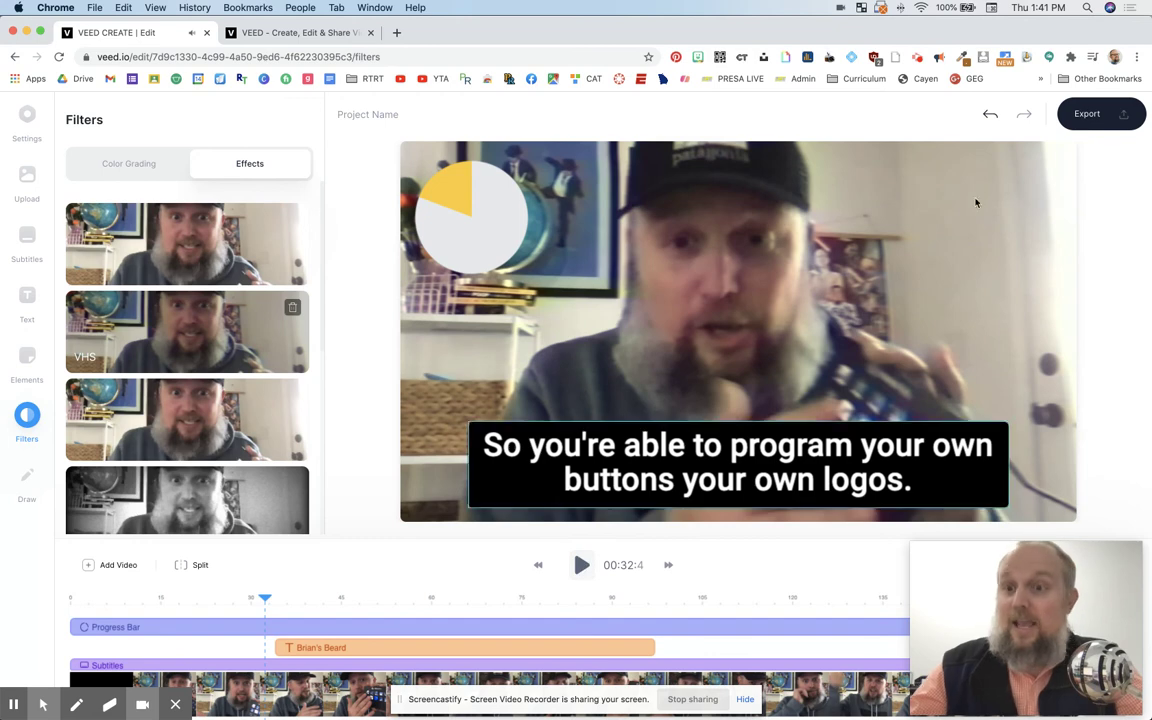
click(1076, 118)
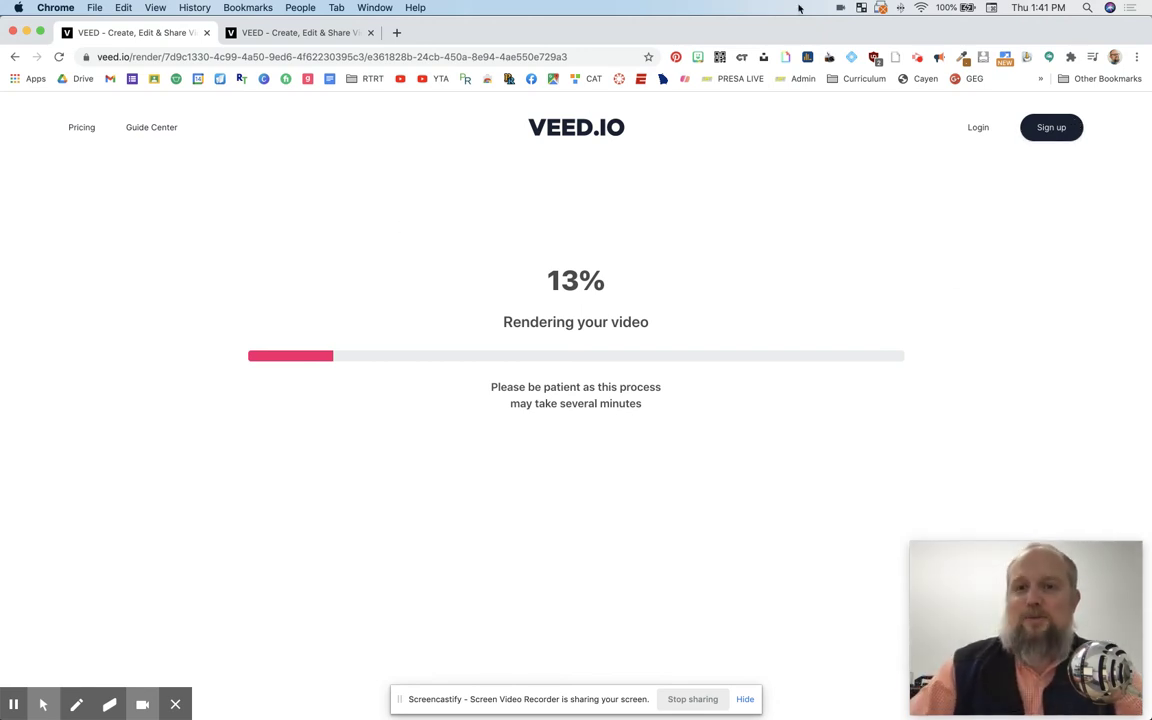
Wait on the render page while the export progresses to 14%
click(917, 58)
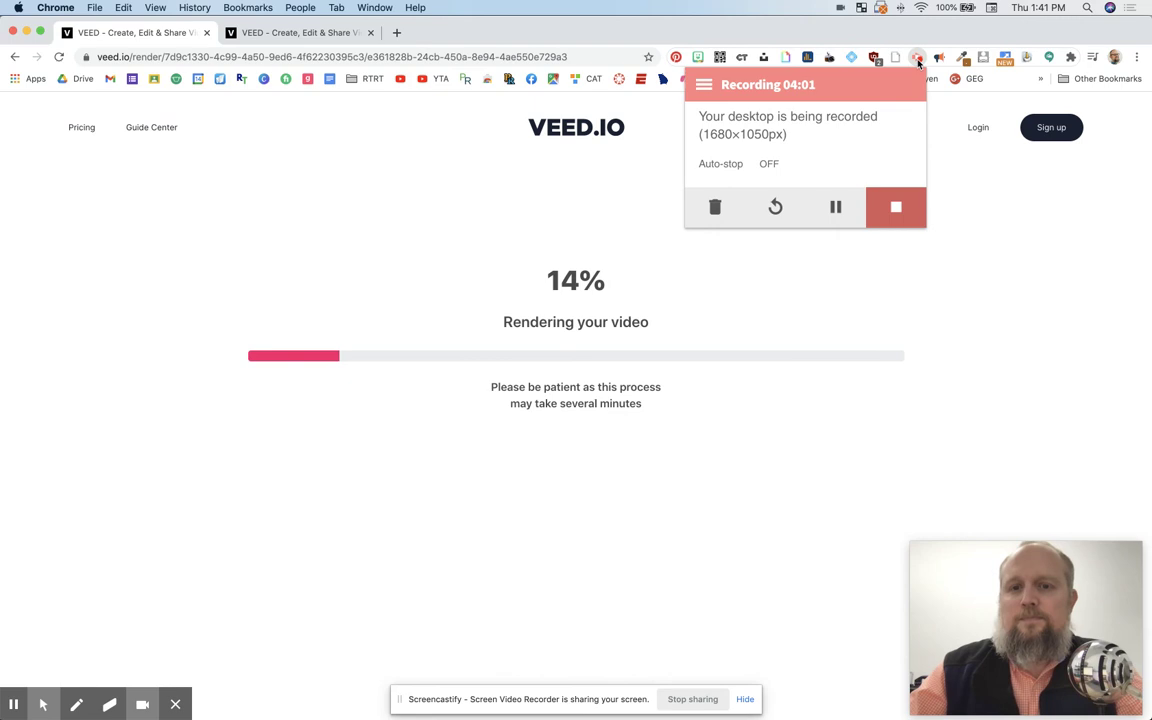